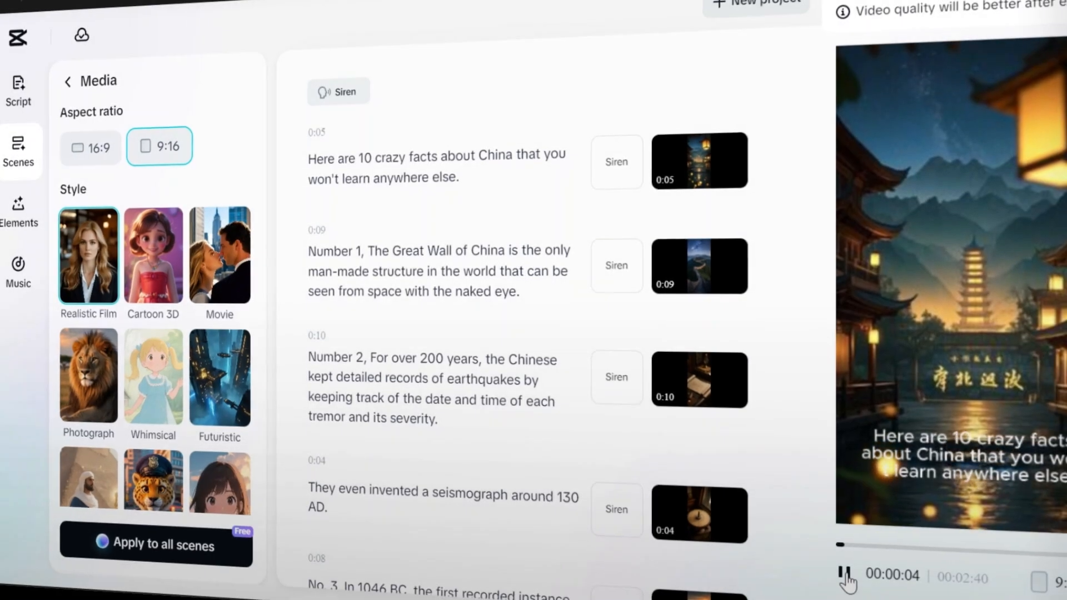
Step: Play and pause the finished video preview
{"action": "left_click", "coordinate": [845, 575]}
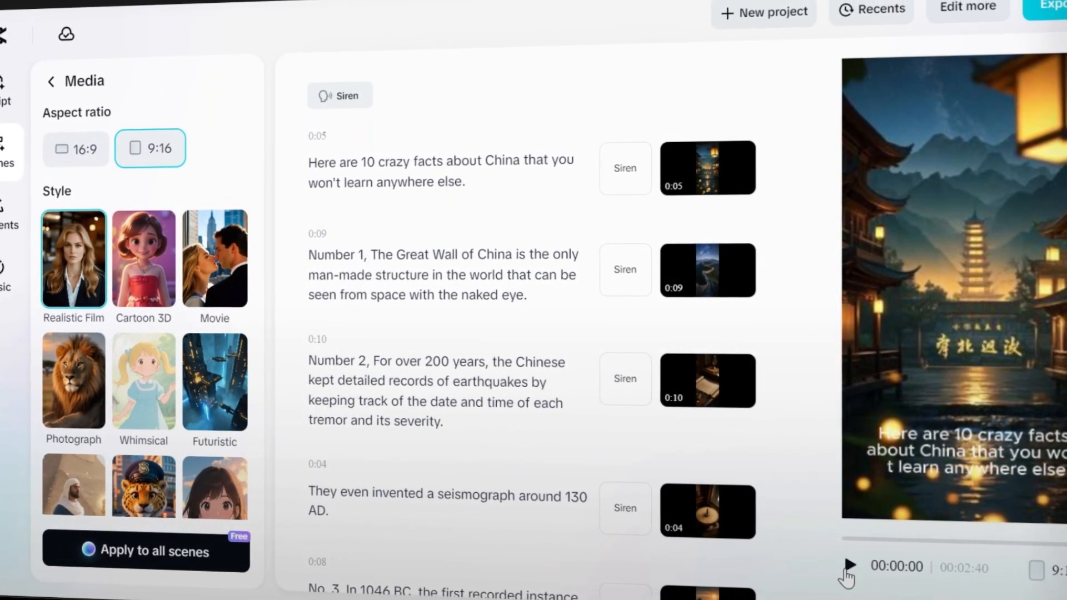
{"action": "left_click", "coordinate": [849, 567]}
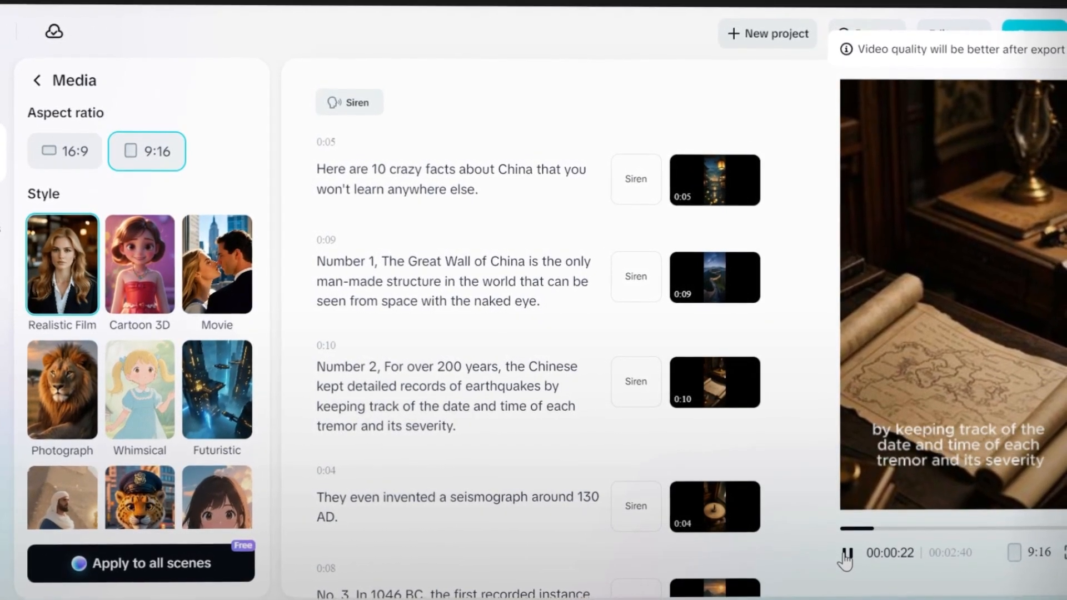
{"action": "left_click", "coordinate": [845, 553]}
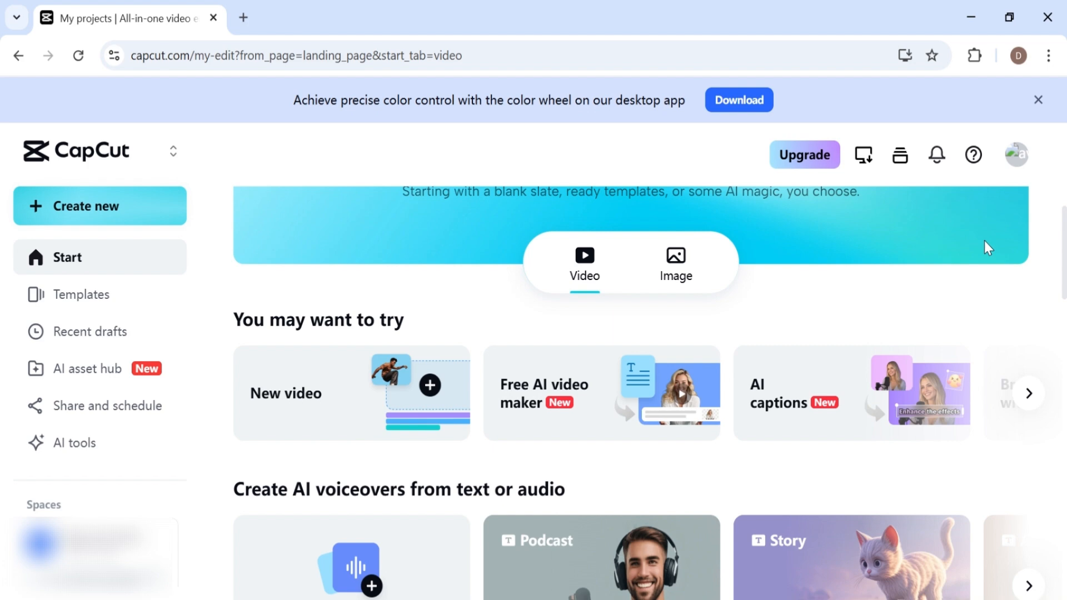
Step: Open the Free AI video maker from the CapCut start page
{"action": "scroll", "coordinate": [986, 247], "scroll_direction": "up", "scroll_amount": 2}
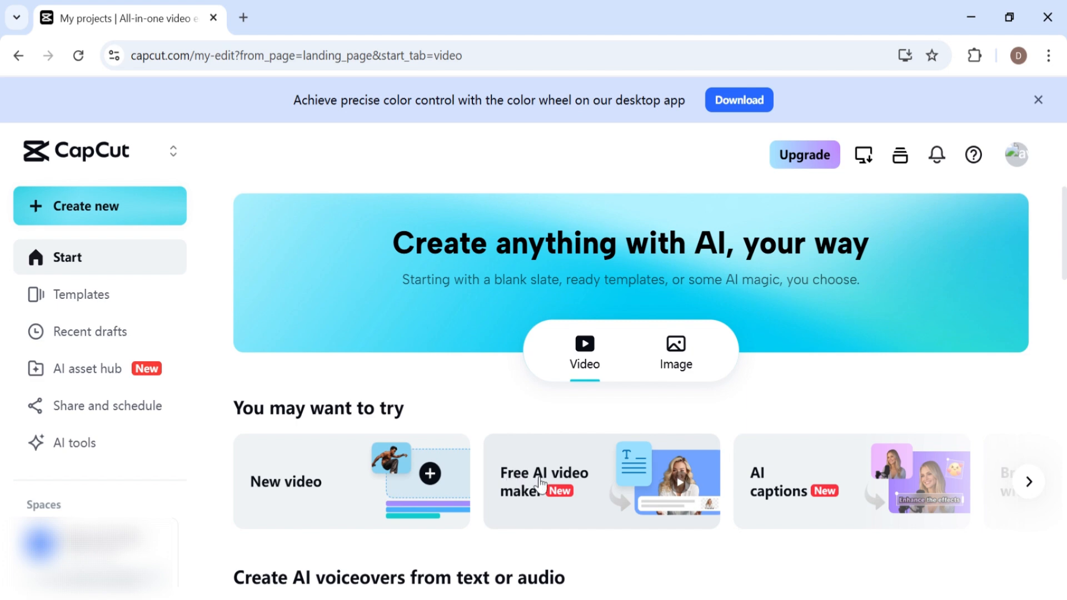
{"action": "left_click", "coordinate": [592, 469]}
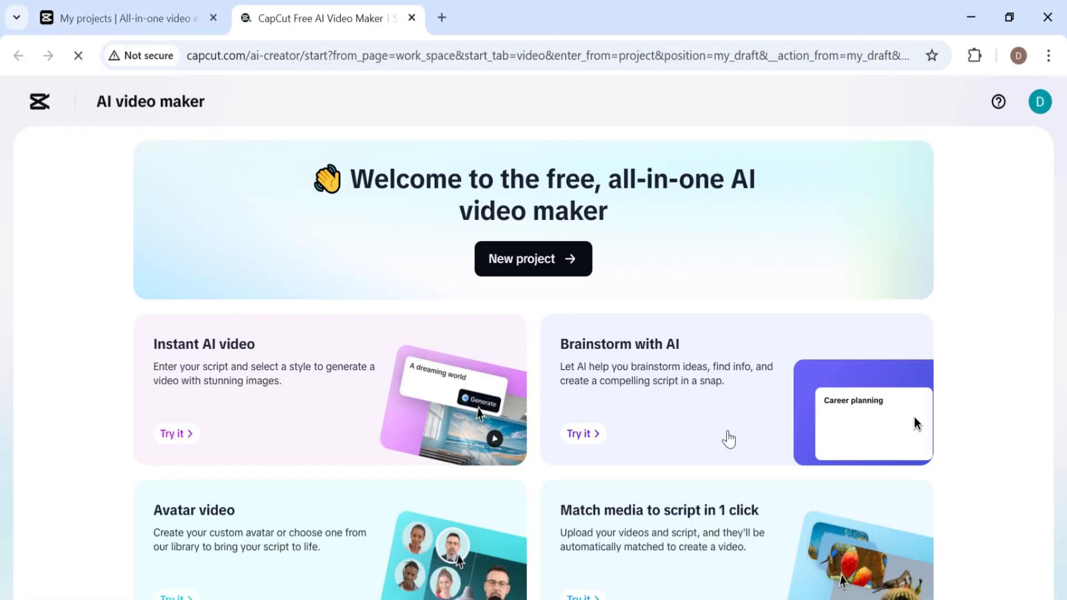
Step: Browse the AI video maker page and its AI templates
{"action": "scroll", "coordinate": [302, 190], "scroll_direction": "down", "scroll_amount": 2}
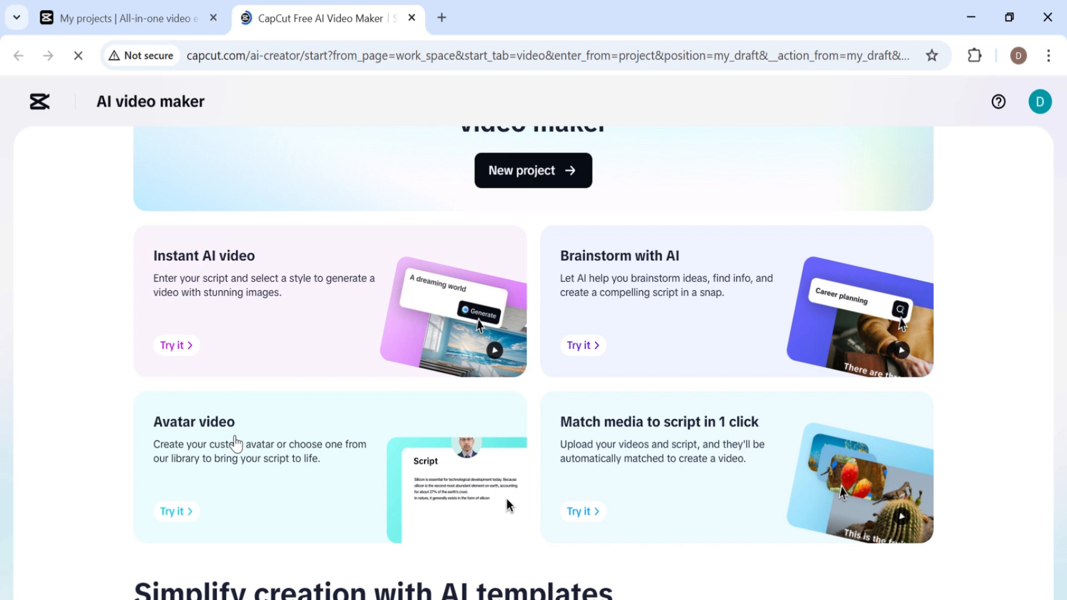
{"action": "scroll", "coordinate": [257, 414], "scroll_direction": "down", "scroll_amount": 6}
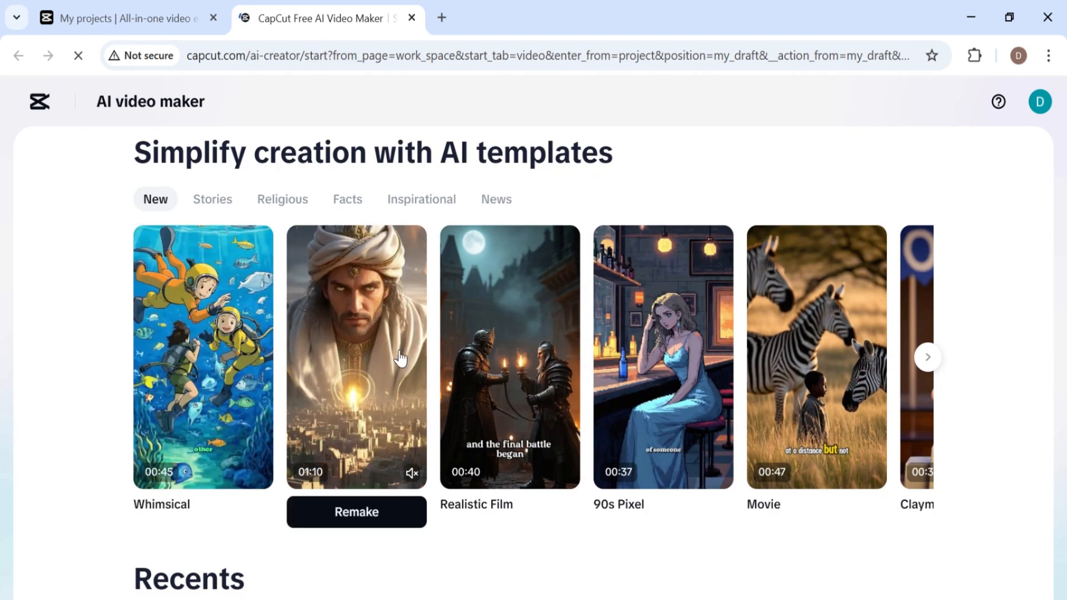
{"action": "mouse_move", "coordinate": [499, 406]}
{"action": "mouse_move", "coordinate": [256, 474]}
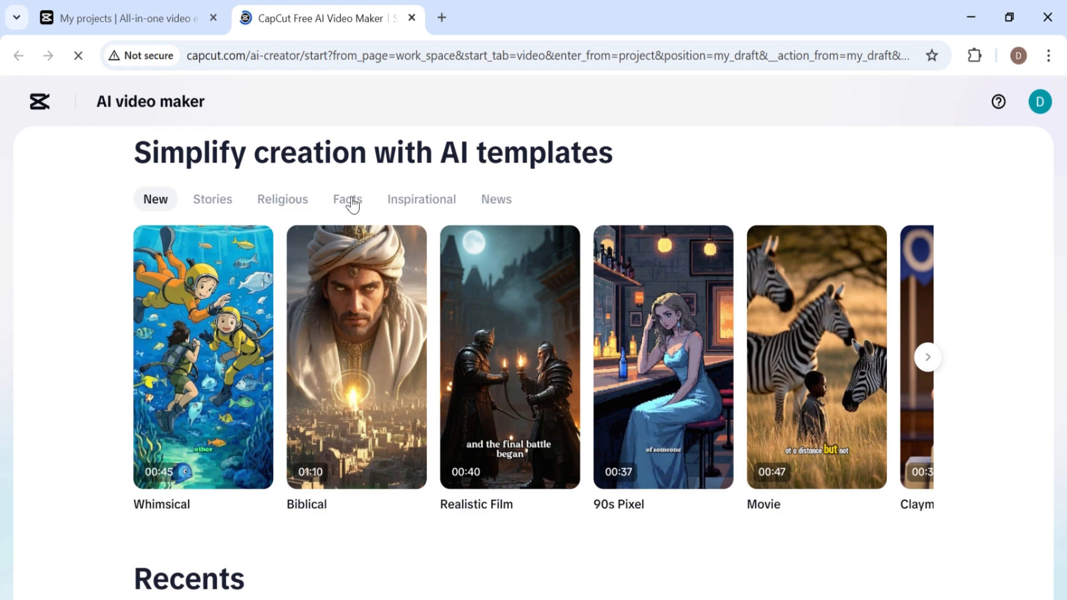
{"action": "scroll", "coordinate": [426, 250], "scroll_direction": "up", "scroll_amount": 2}
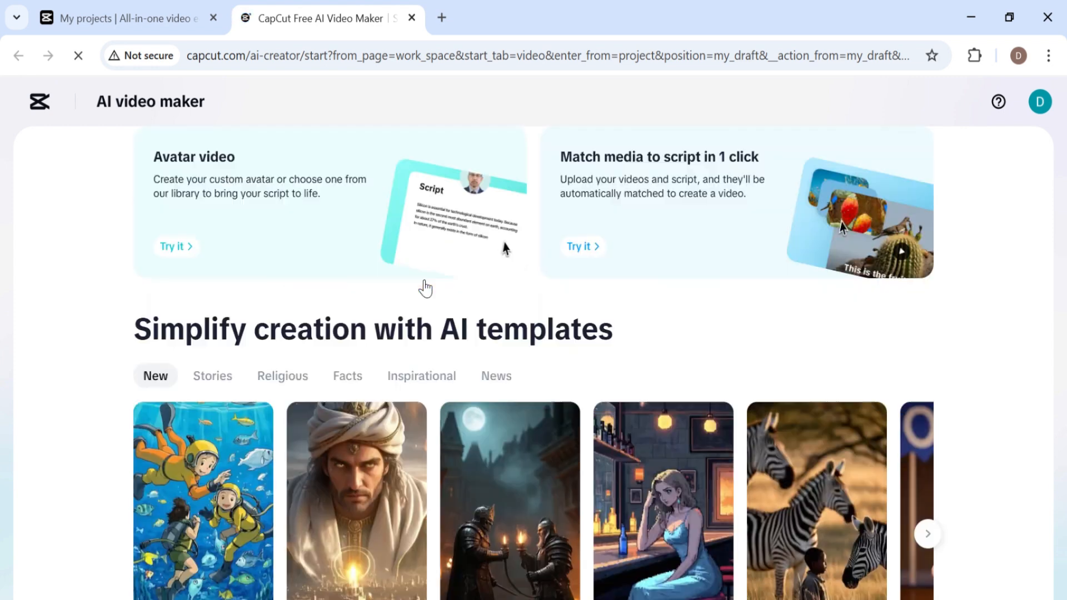
{"action": "scroll", "coordinate": [443, 290], "scroll_direction": "down", "scroll_amount": 1}
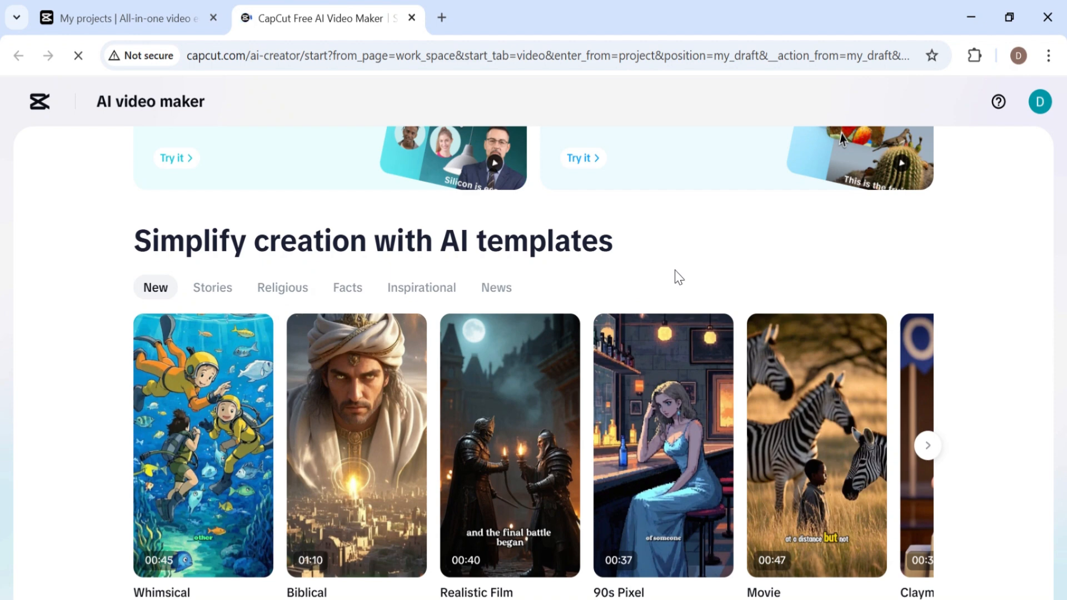
{"action": "scroll", "coordinate": [492, 286], "scroll_direction": "up", "scroll_amount": 7}
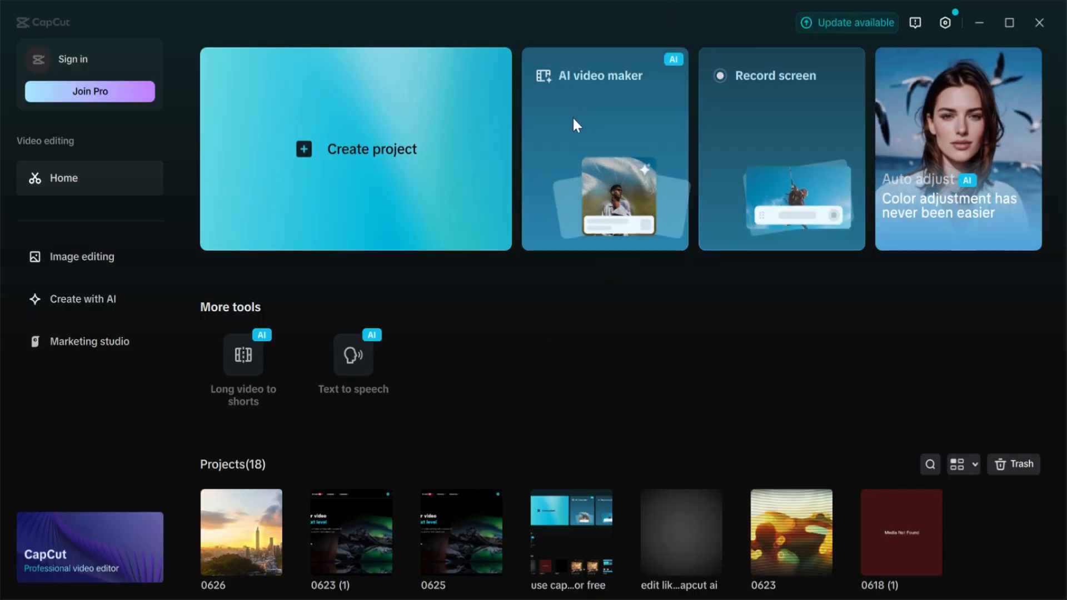
Step: Open the AI video maker in the CapCut desktop app
{"action": "left_click", "coordinate": [634, 126]}
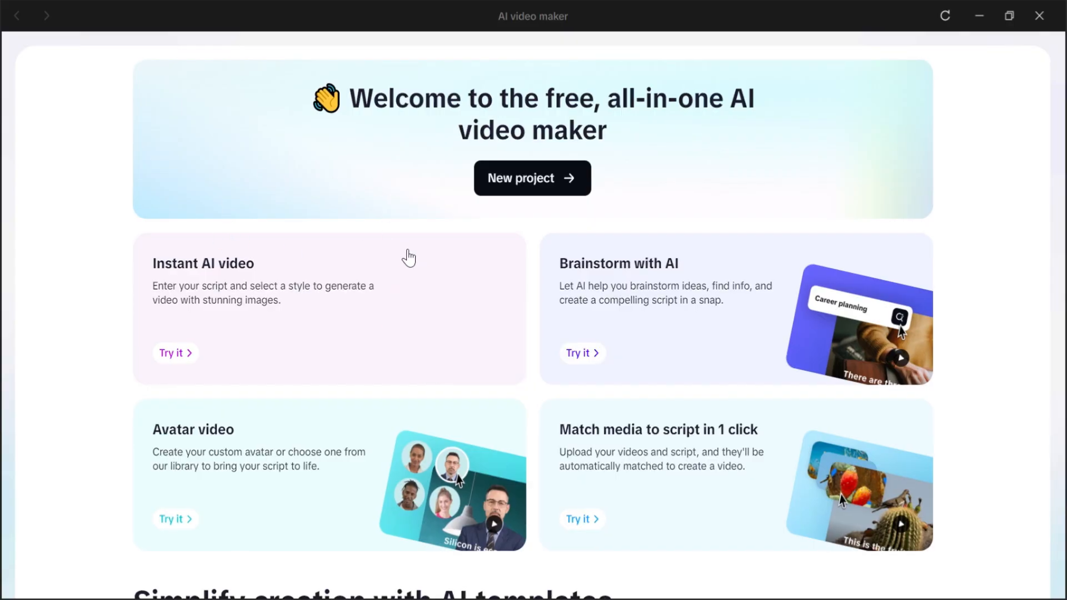
{"action": "scroll", "coordinate": [681, 295], "scroll_direction": "down", "scroll_amount": 5}
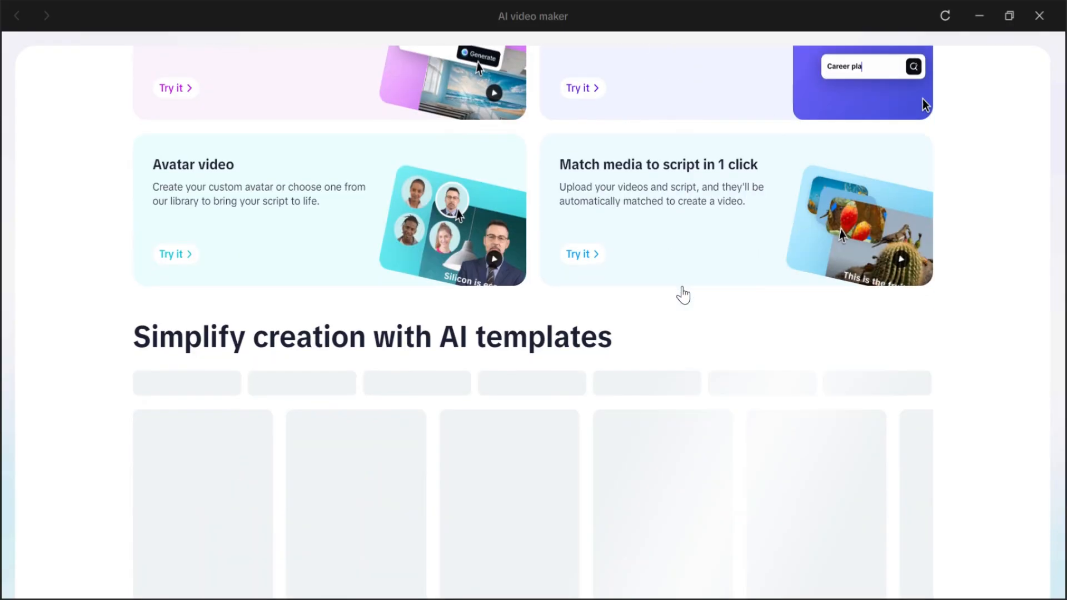
{"action": "scroll", "coordinate": [684, 296], "scroll_direction": "up", "scroll_amount": 5}
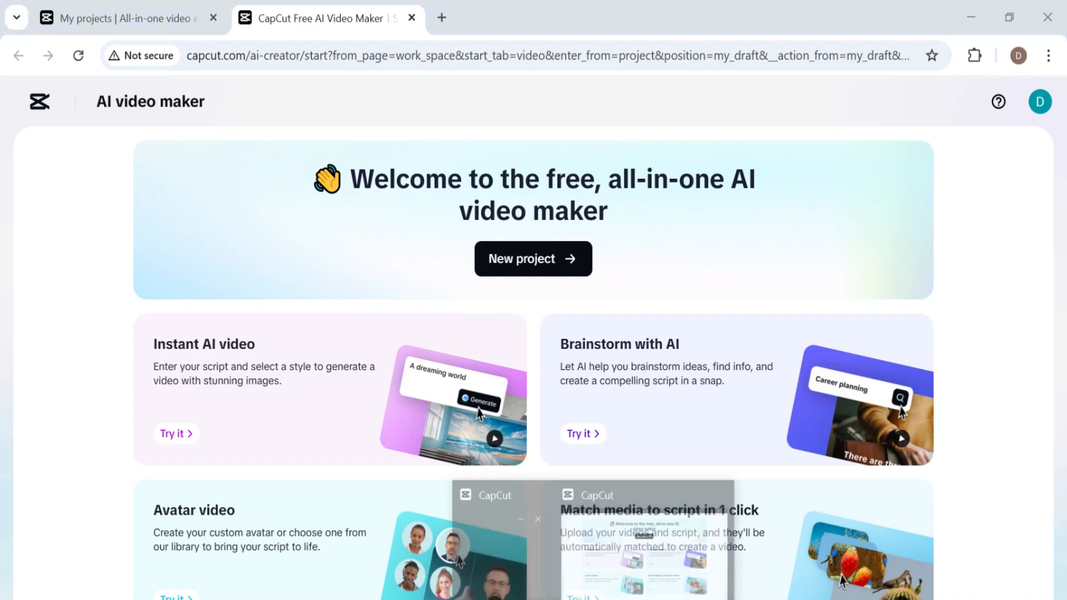
{"action": "left_click", "coordinate": [602, 573]}
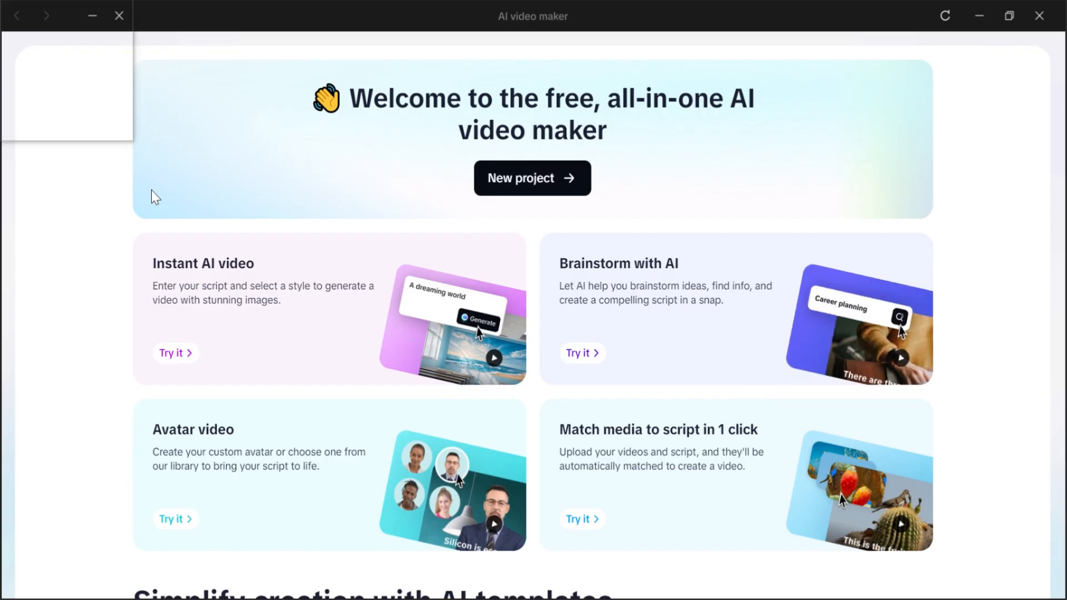
Step: Start a new project and open the AI script creator
{"action": "left_click", "coordinate": [525, 178]}
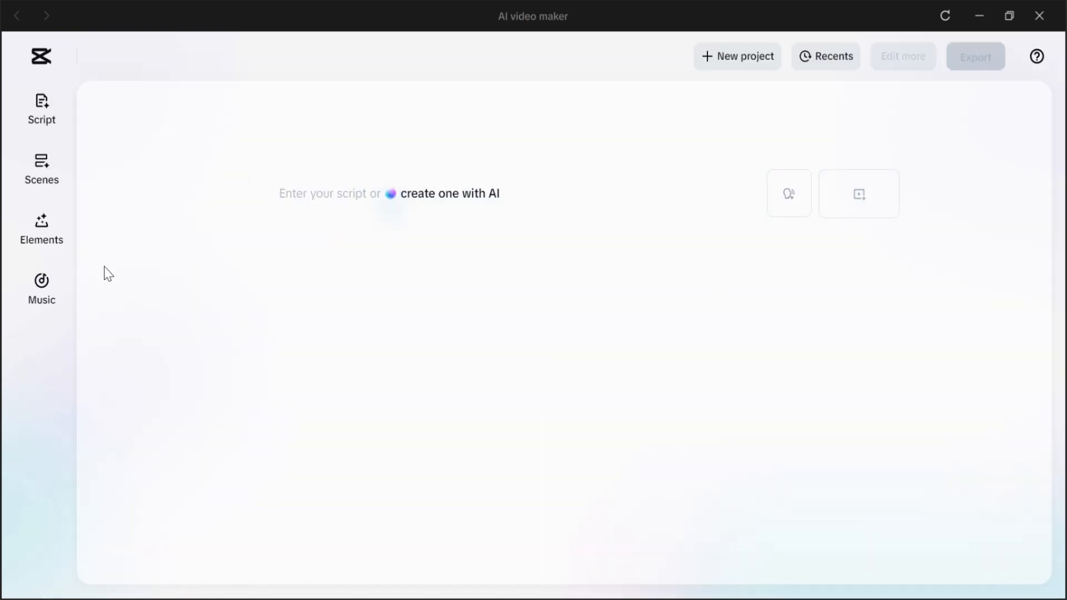
{"action": "left_click", "coordinate": [313, 188]}
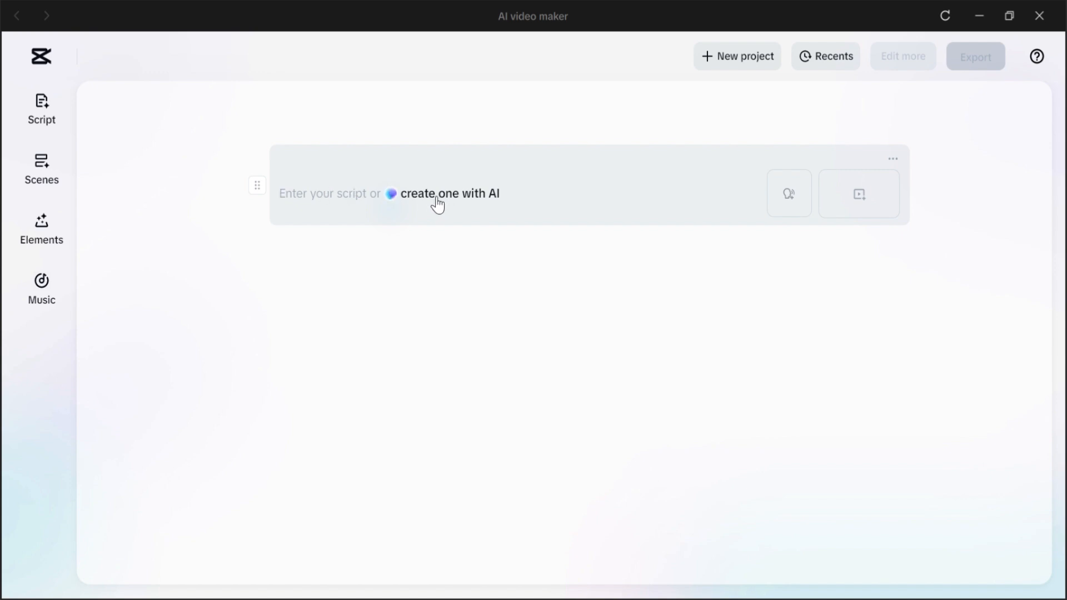
{"action": "left_click", "coordinate": [470, 200]}
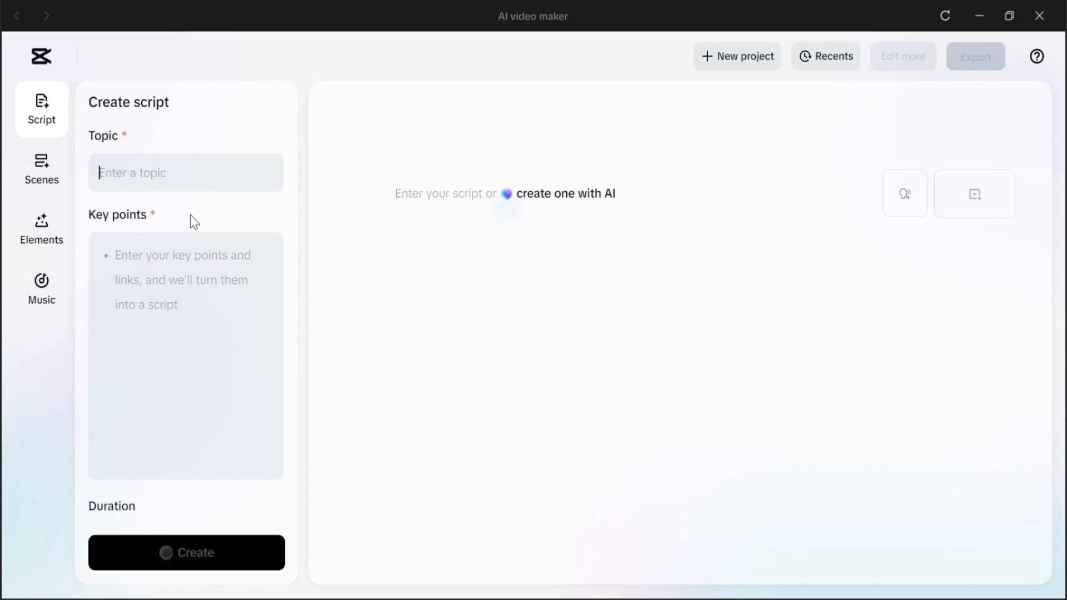
Step: Enter the topic 'historical facts about china' and the key point '10 historical facts'
{"action": "type", "text": "historical facts about china"}
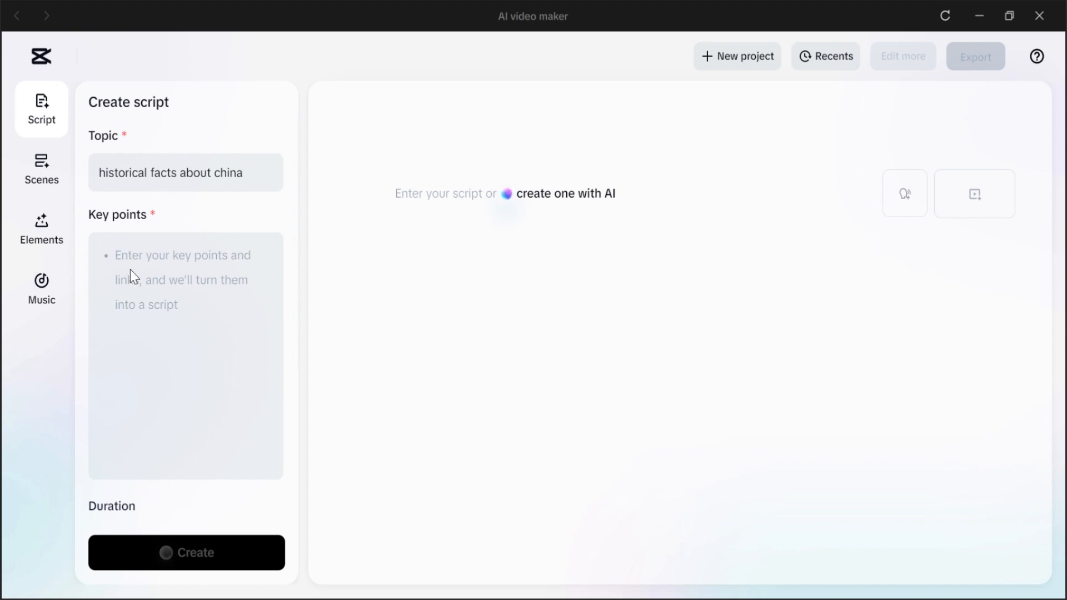
{"action": "left_click", "coordinate": [130, 269]}
{"action": "type", "text": "10 his"}
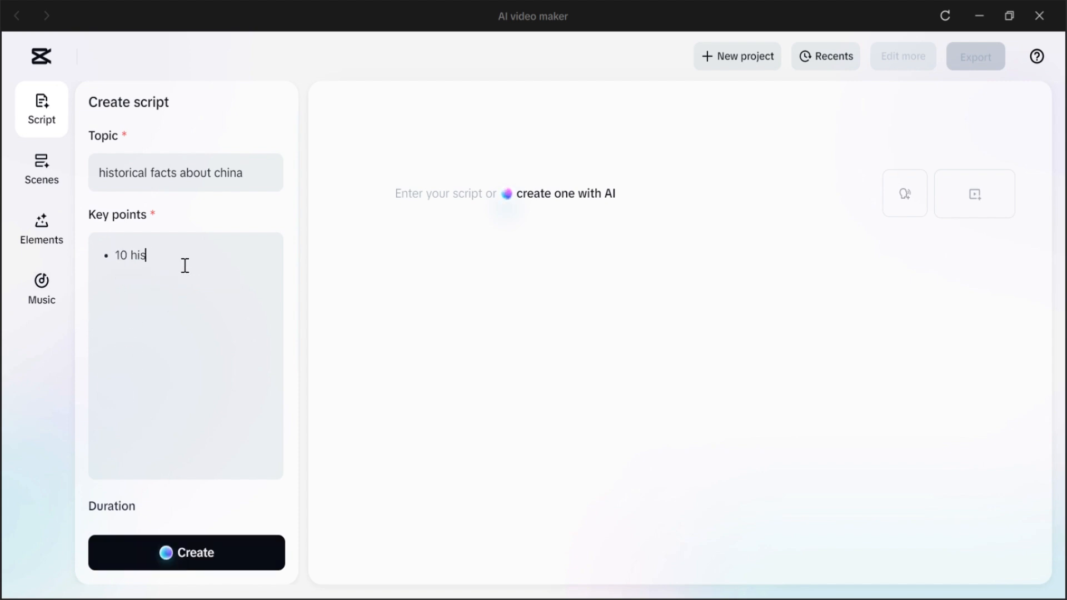
{"action": "type", "text": "torical facts"}
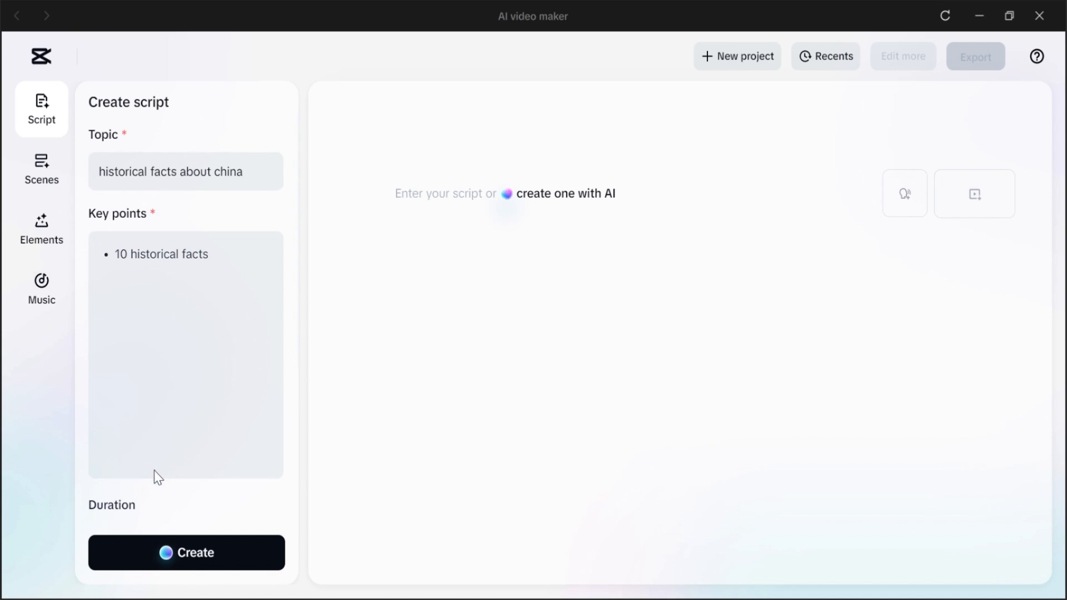
Step: Generate the script with the 3 min duration selected
{"action": "scroll", "coordinate": [155, 477], "scroll_direction": "down", "scroll_amount": 5}
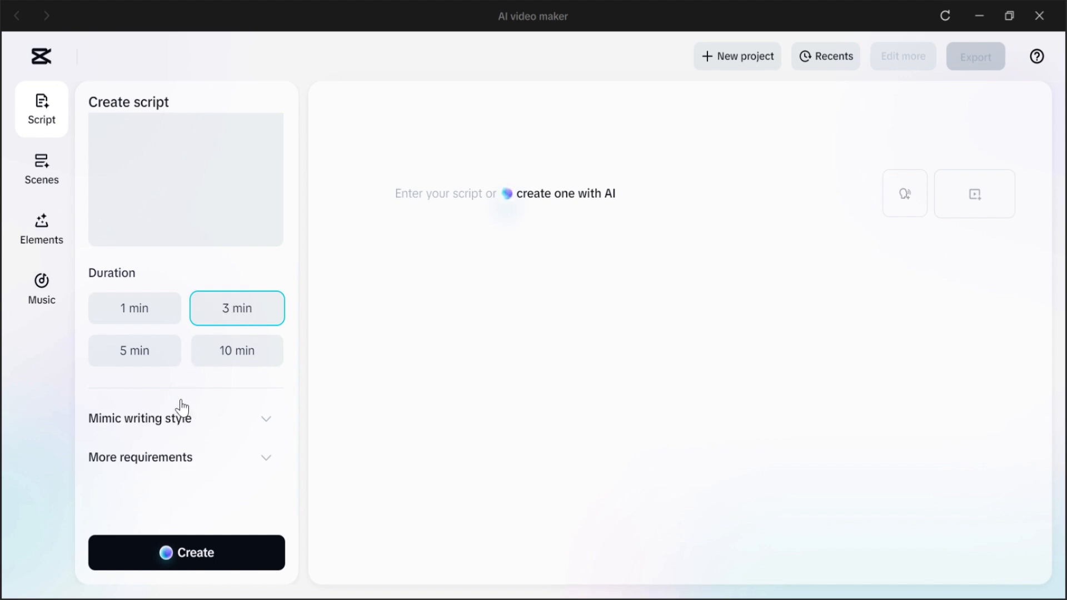
{"action": "left_click", "coordinate": [268, 421]}
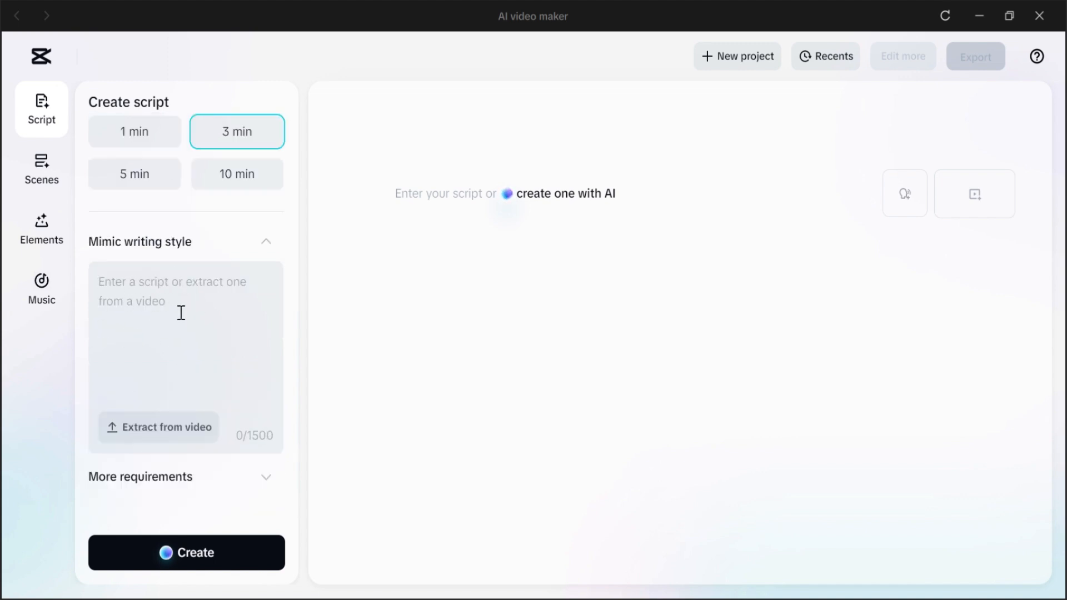
{"action": "left_click", "coordinate": [182, 296]}
{"action": "scroll", "coordinate": [179, 276], "scroll_direction": "down", "scroll_amount": 1}
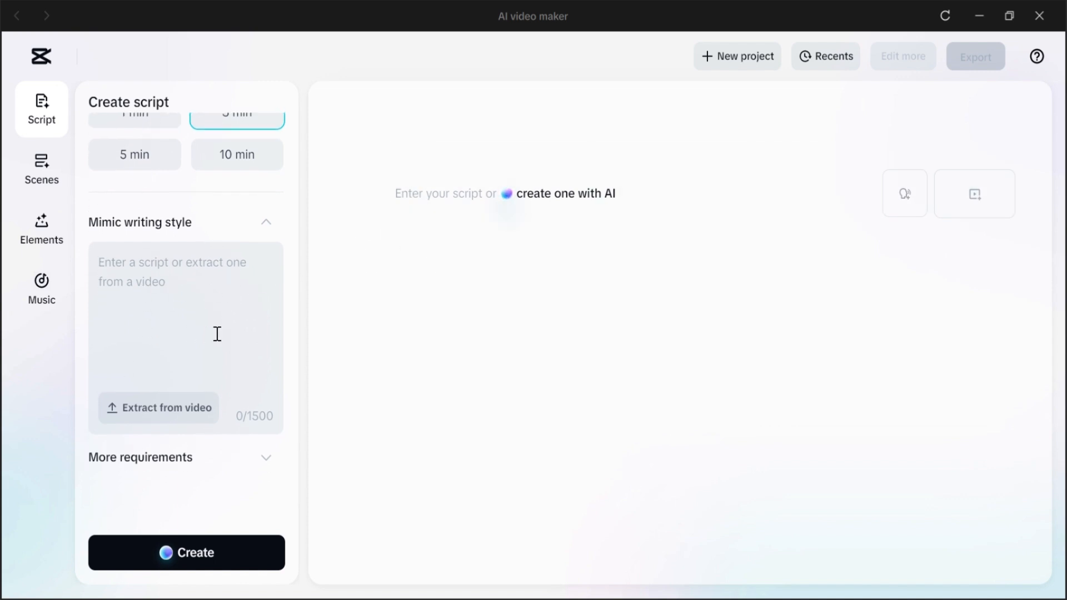
{"action": "left_click", "coordinate": [167, 552]}
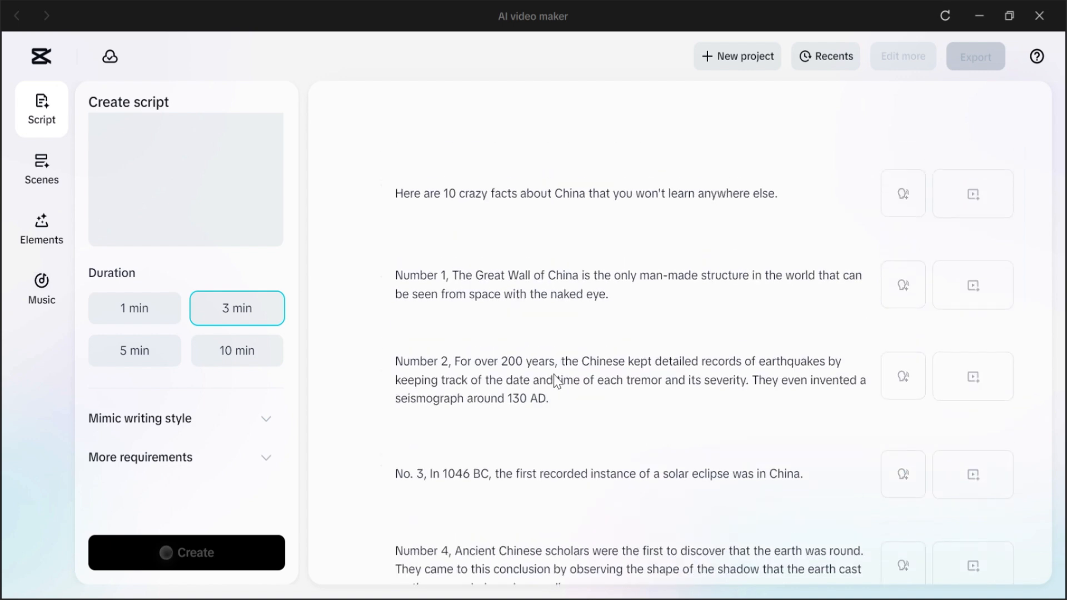
Step: Review the generated script scenes from start to end
{"action": "scroll", "coordinate": [455, 379], "scroll_direction": "down", "scroll_amount": 3}
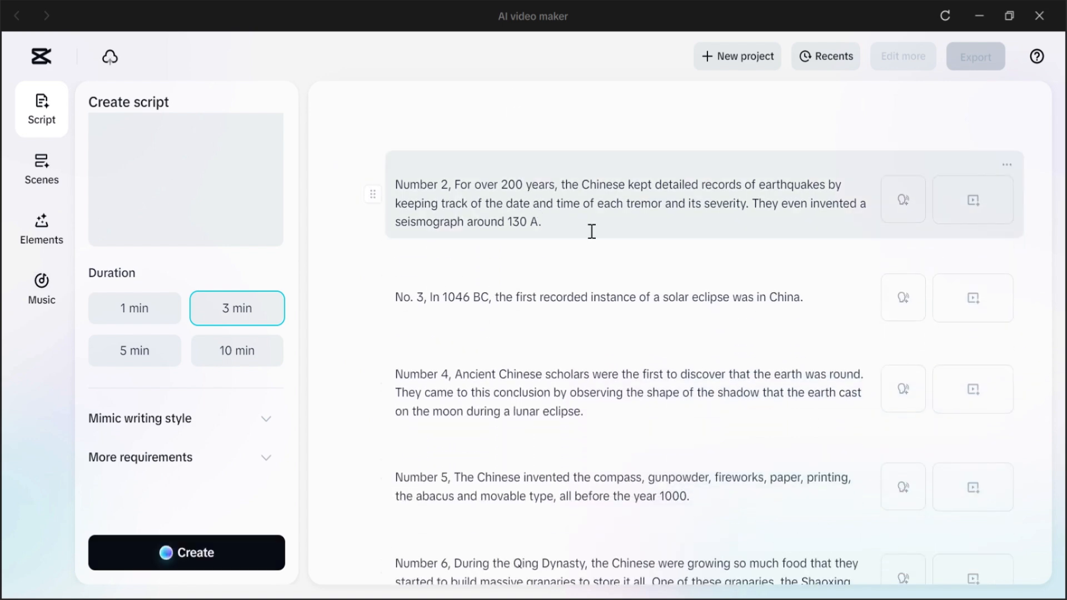
{"action": "scroll", "coordinate": [592, 231], "scroll_direction": "down", "scroll_amount": 8}
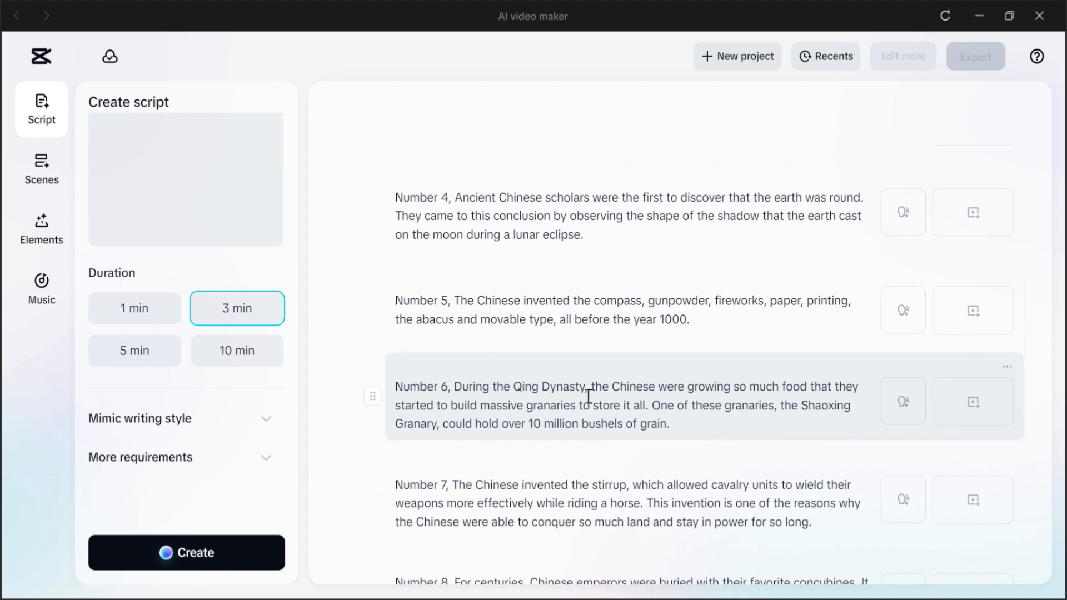
{"action": "scroll", "coordinate": [507, 427], "scroll_direction": "down", "scroll_amount": 3}
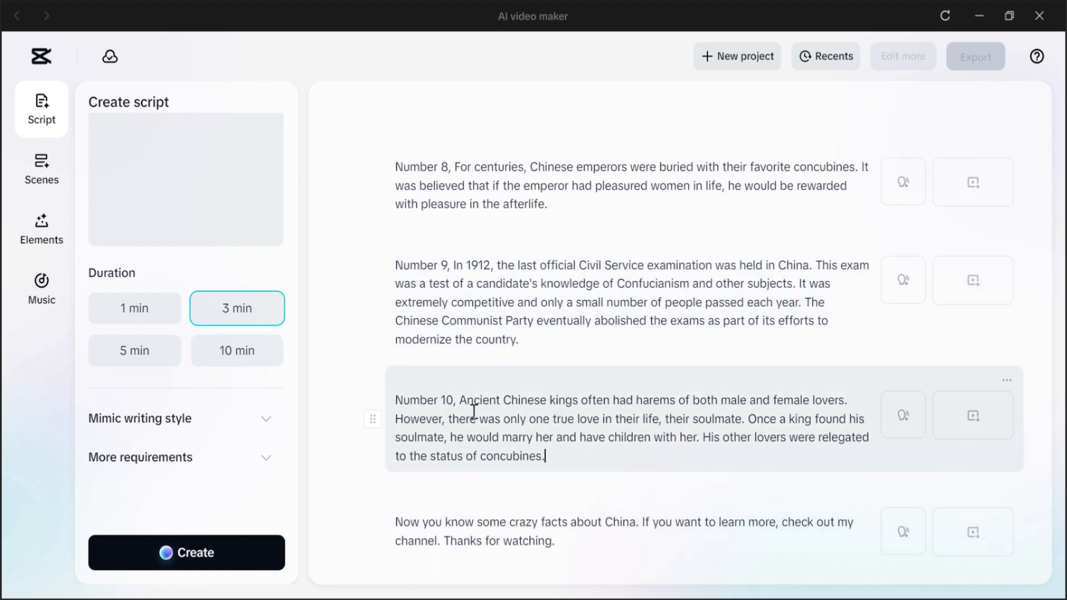
{"action": "scroll", "coordinate": [568, 369], "scroll_direction": "up", "scroll_amount": 15}
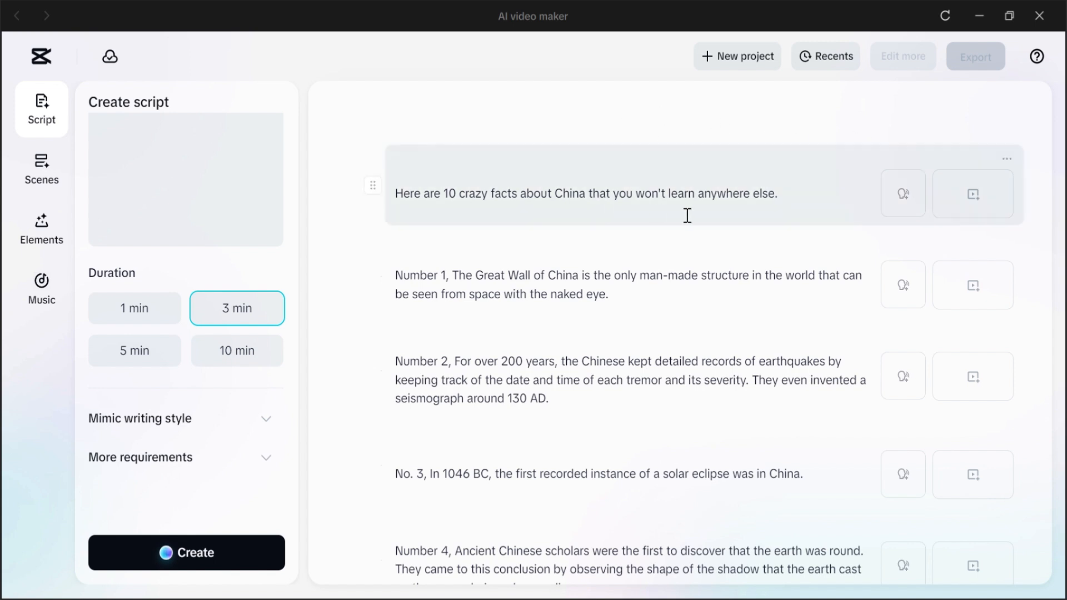
Step: Open the voiceover options for the first scene and preview the Leo Emotions voice
{"action": "left_click", "coordinate": [901, 203]}
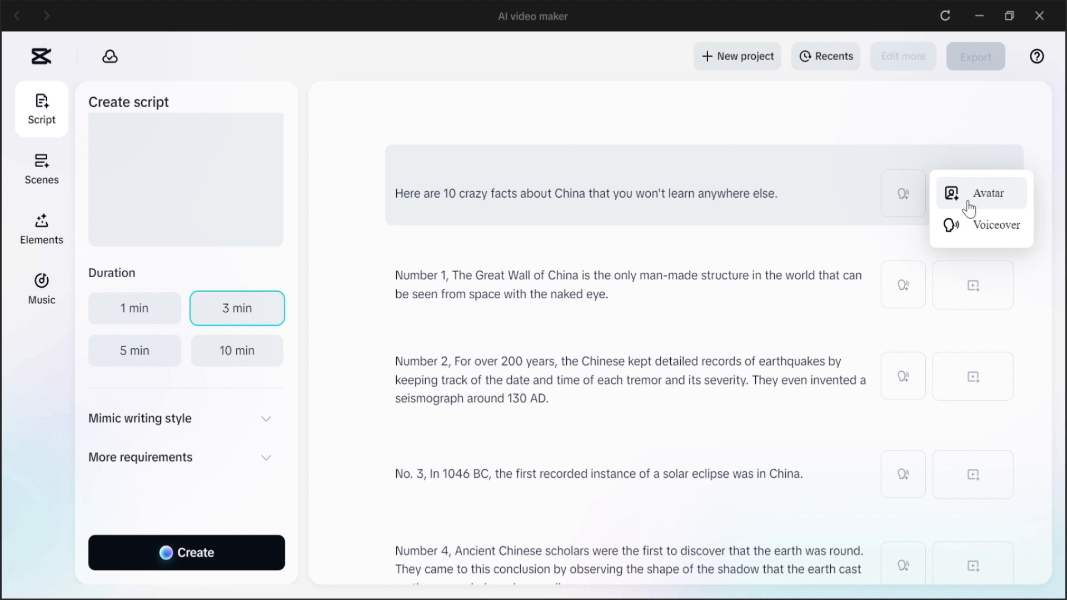
{"action": "left_click", "coordinate": [949, 227]}
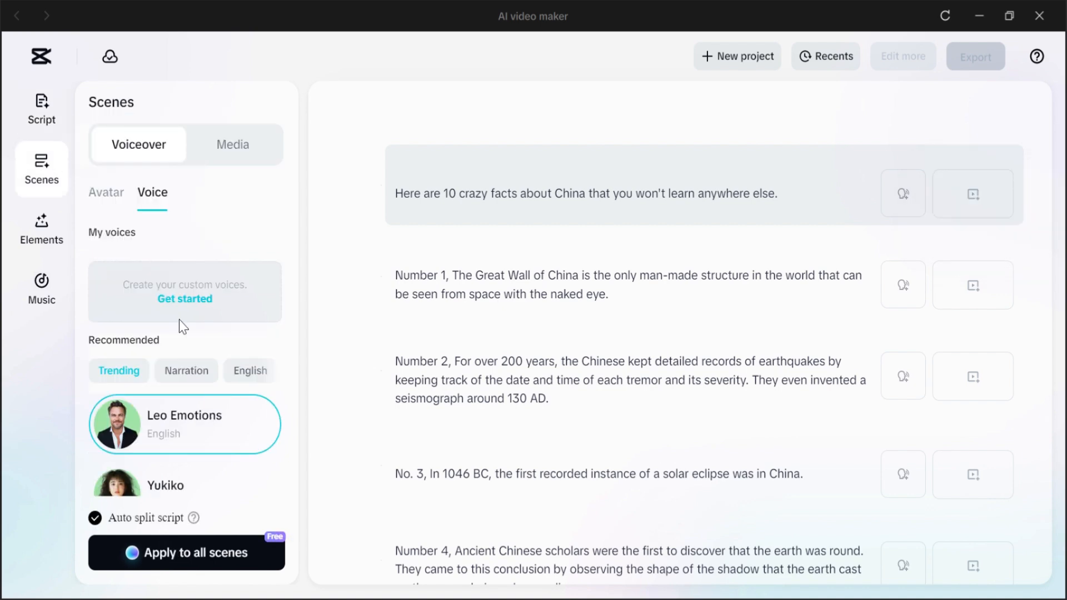
{"action": "scroll", "coordinate": [194, 406], "scroll_direction": "down", "scroll_amount": 6}
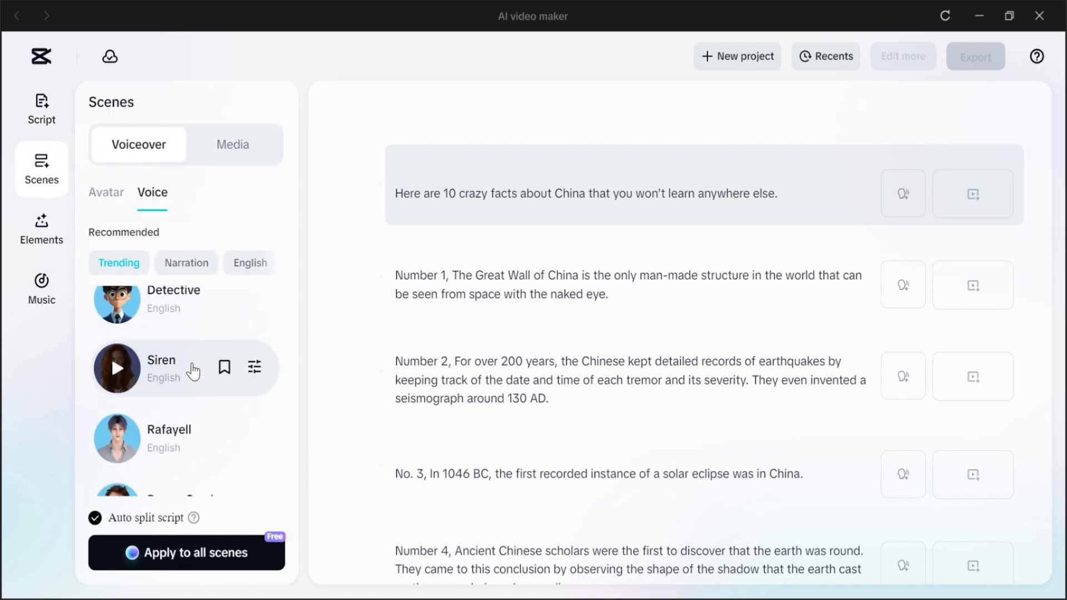
{"action": "scroll", "coordinate": [171, 400], "scroll_direction": "down", "scroll_amount": 10}
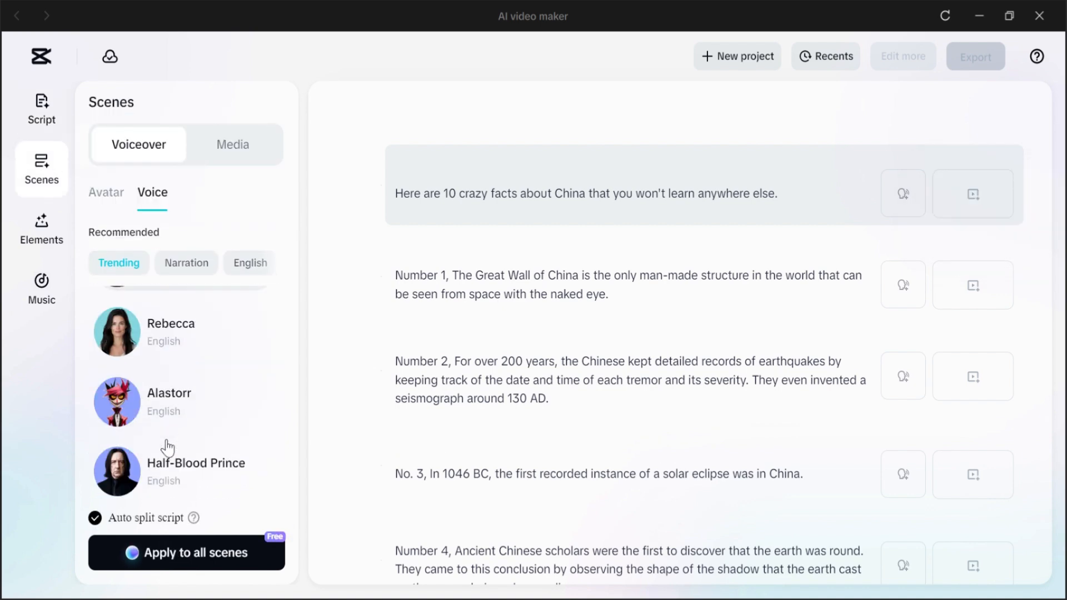
{"action": "scroll", "coordinate": [167, 448], "scroll_direction": "up", "scroll_amount": 3}
{"action": "scroll", "coordinate": [167, 447], "scroll_direction": "up", "scroll_amount": 10}
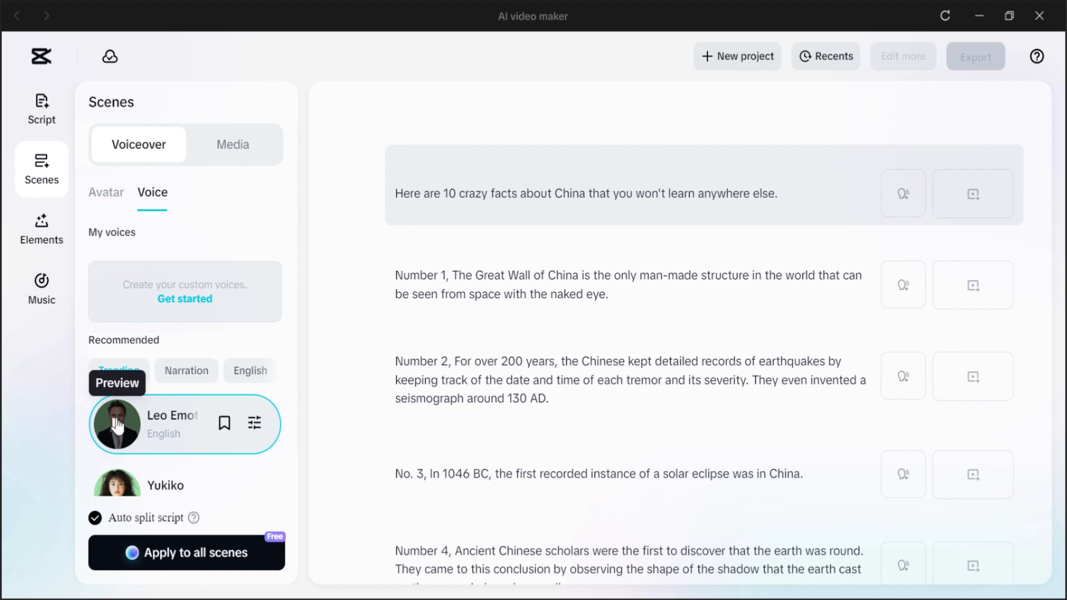
{"action": "left_click", "coordinate": [117, 425]}
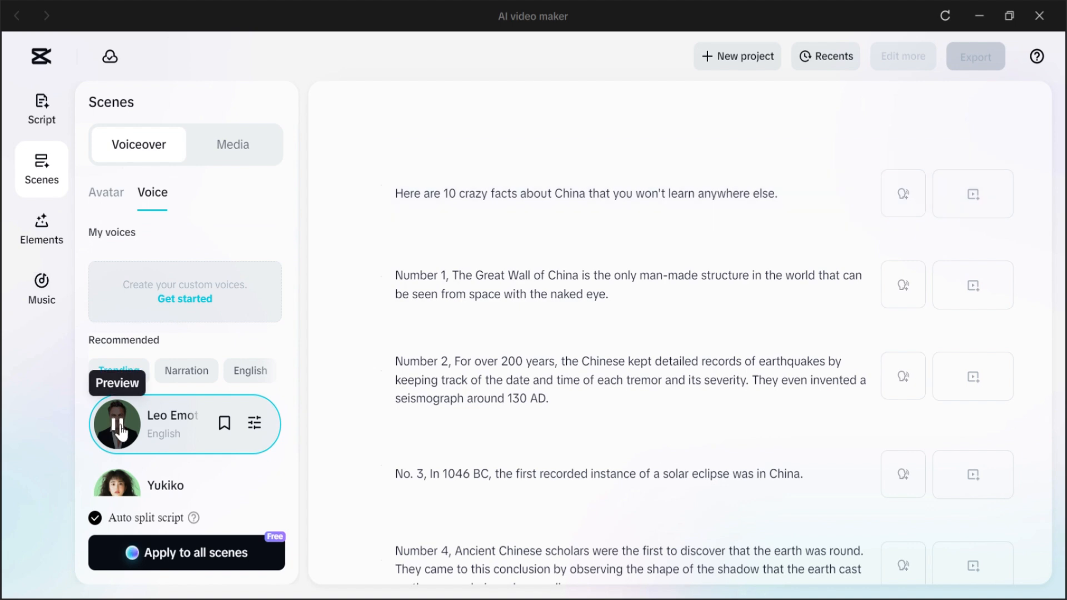
Step: Preview several recommended voices and apply the Siren voice to all scenes
{"action": "scroll", "coordinate": [118, 390], "scroll_direction": "down", "scroll_amount": 3}
{"action": "left_click", "coordinate": [118, 320]}
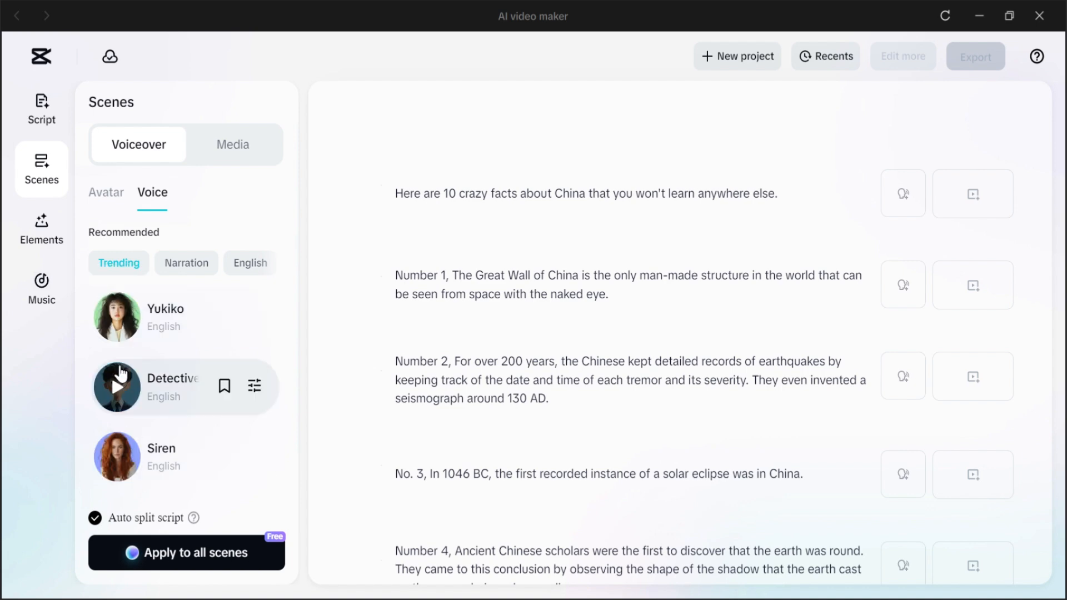
{"action": "scroll", "coordinate": [191, 365], "scroll_direction": "down", "scroll_amount": 3}
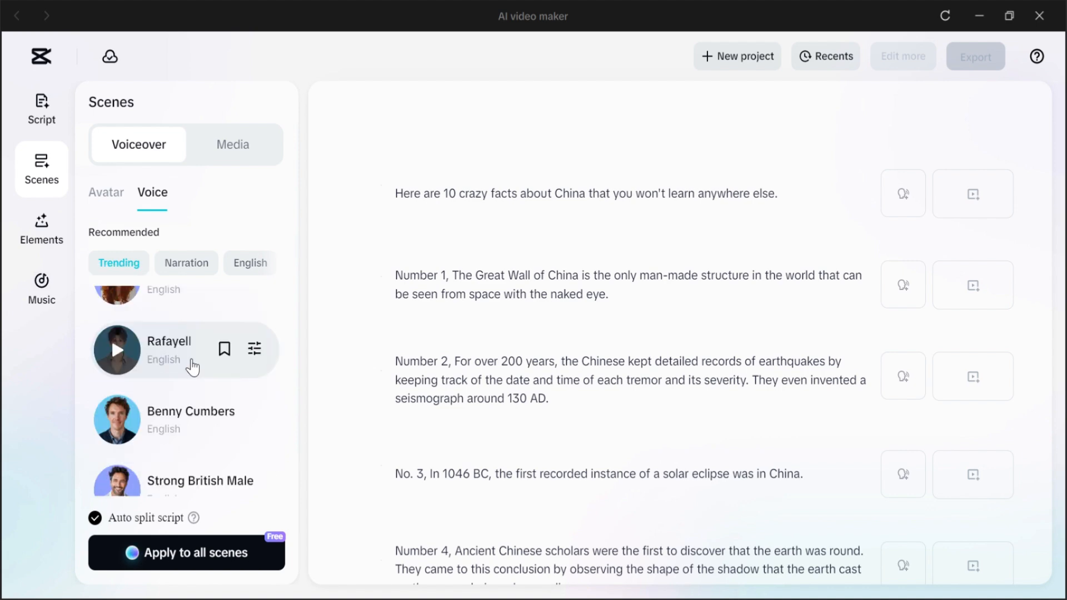
{"action": "scroll", "coordinate": [190, 365], "scroll_direction": "down", "scroll_amount": 2}
{"action": "scroll", "coordinate": [191, 365], "scroll_direction": "up", "scroll_amount": 1}
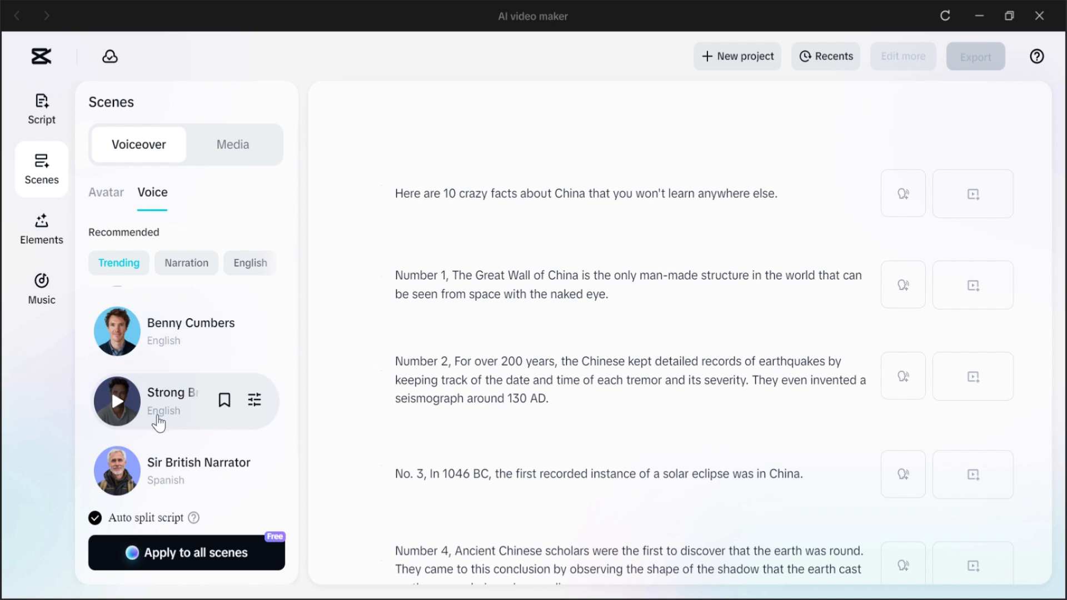
{"action": "scroll", "coordinate": [118, 374], "scroll_direction": "up", "scroll_amount": 3}
{"action": "left_click", "coordinate": [118, 369]}
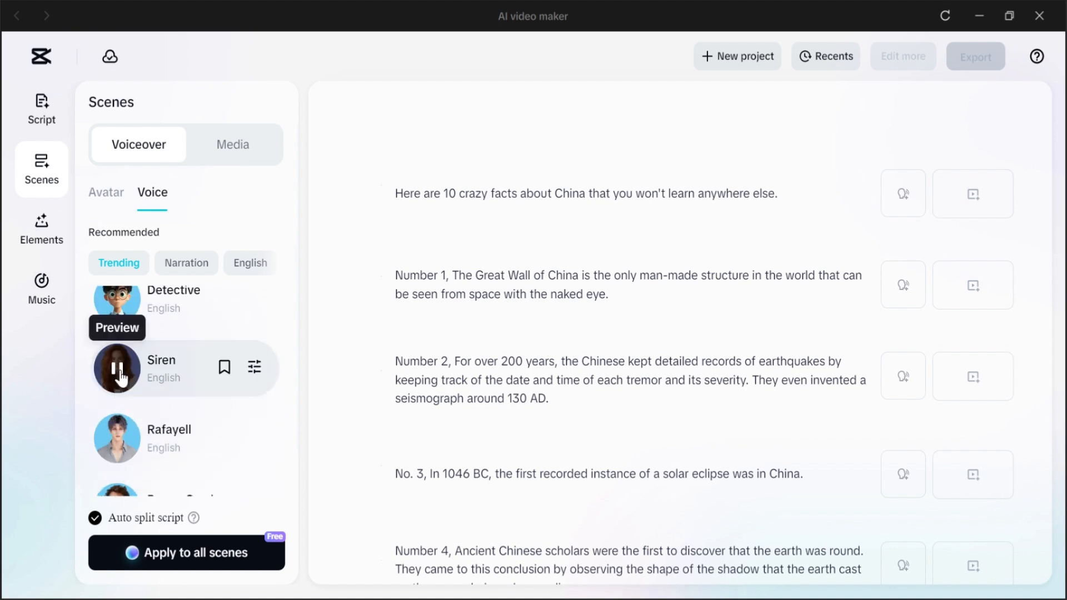
{"action": "left_click", "coordinate": [118, 371]}
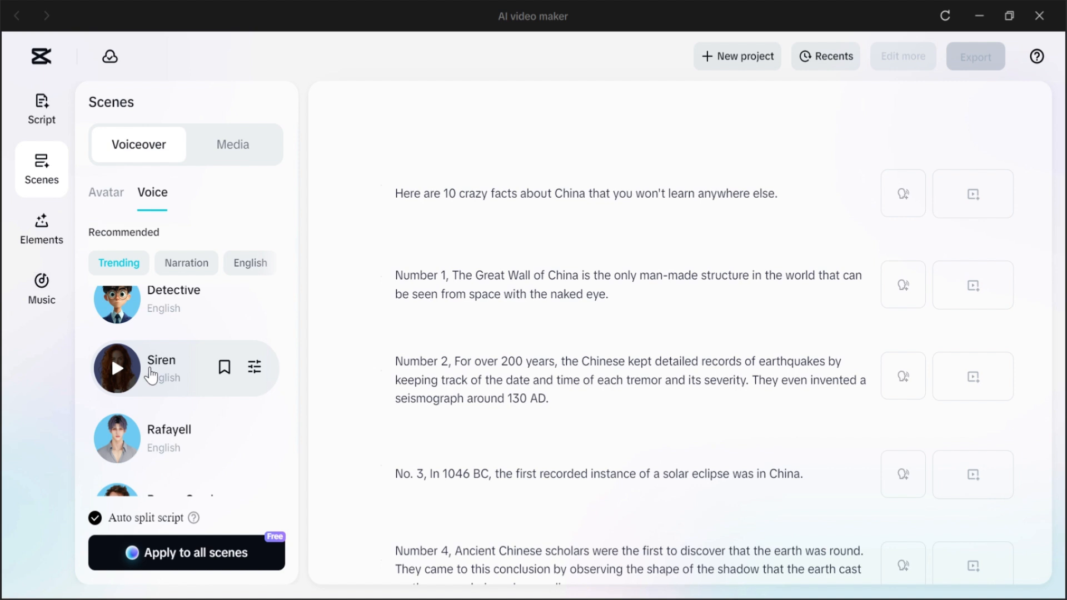
{"action": "left_click", "coordinate": [151, 373]}
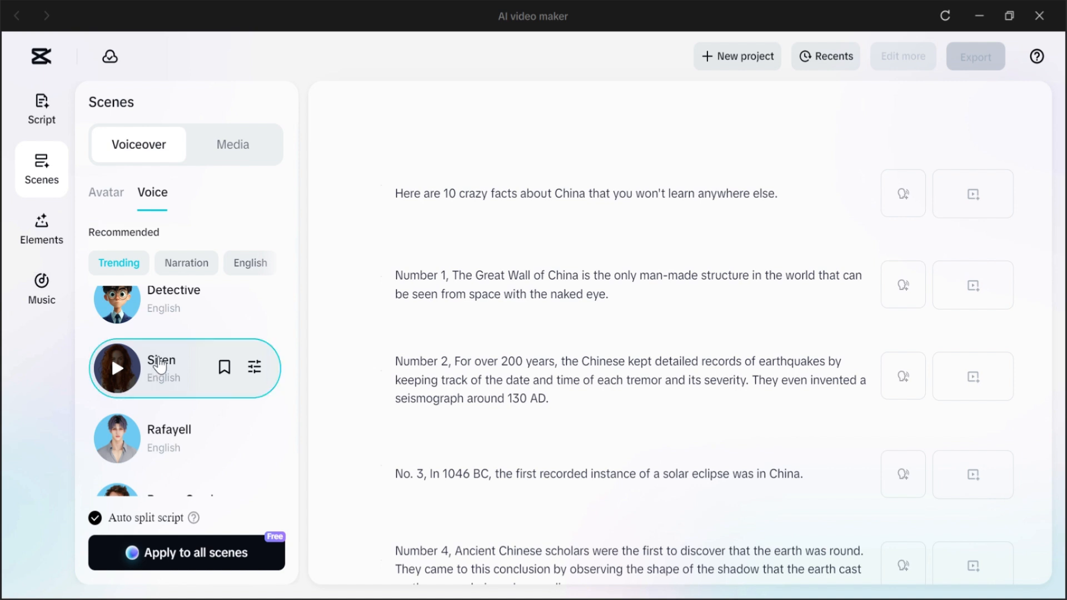
{"action": "left_click", "coordinate": [182, 556]}
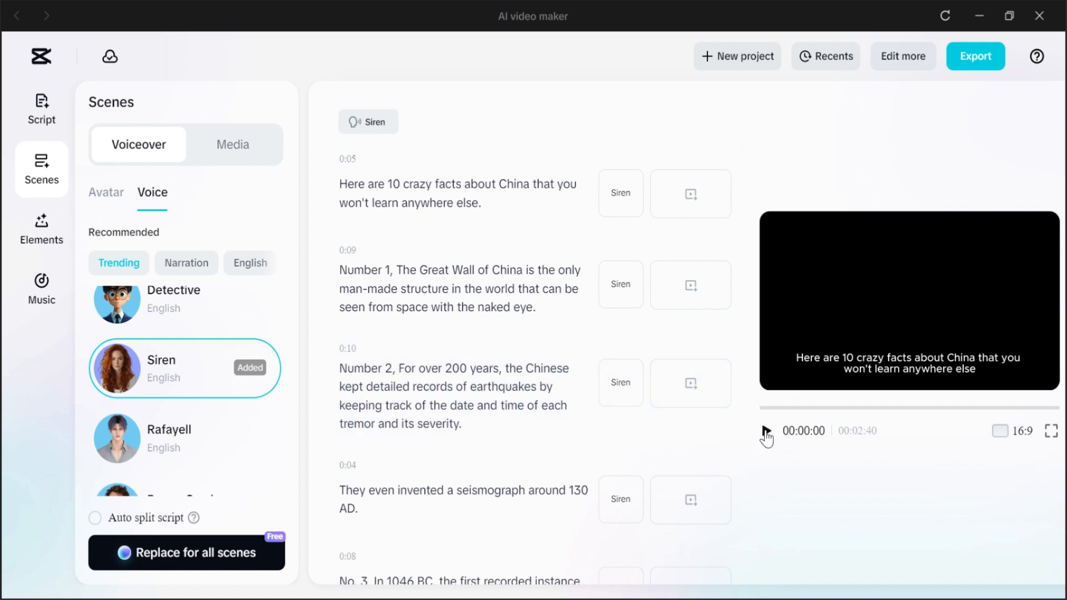
Step: Play the preview briefly and switch the video's aspect ratio to 9:16
{"action": "left_click", "coordinate": [767, 432]}
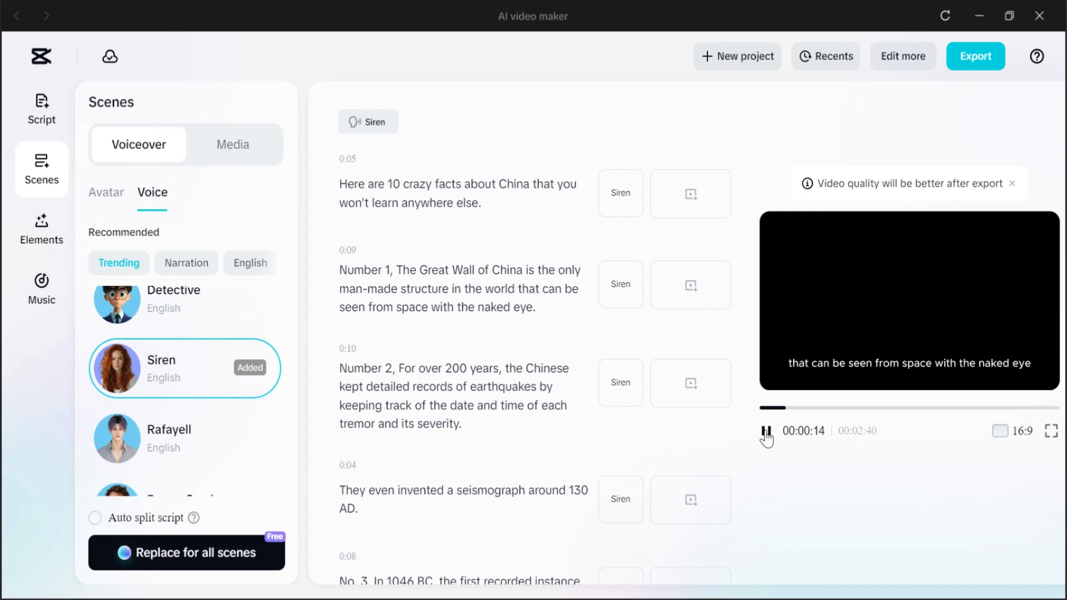
{"action": "left_click", "coordinate": [766, 431]}
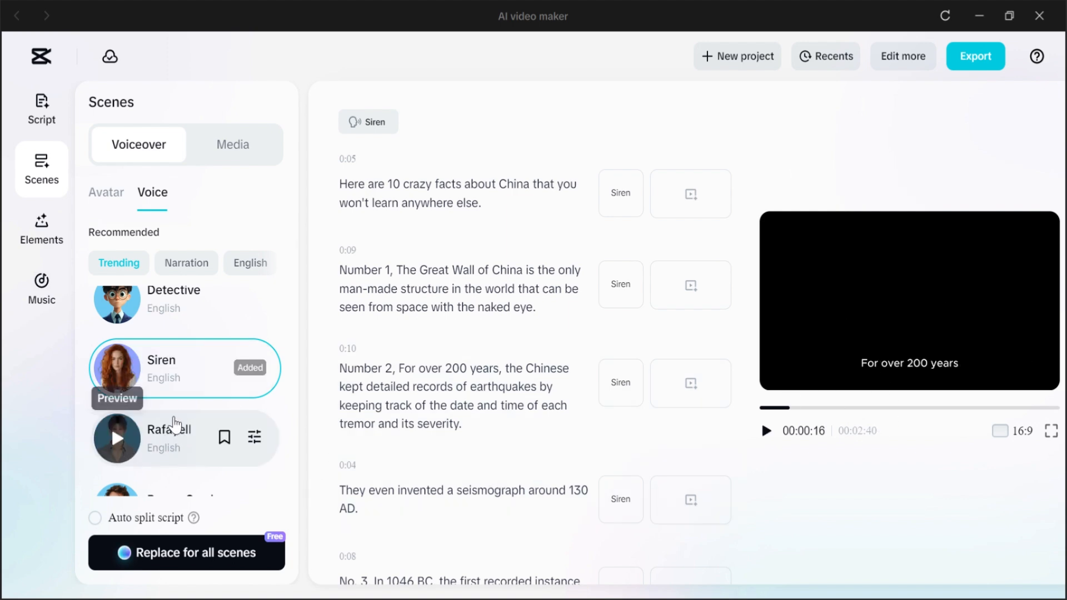
{"action": "scroll", "coordinate": [201, 405], "scroll_direction": "down", "scroll_amount": 3}
{"action": "mouse_move", "coordinate": [124, 397]}
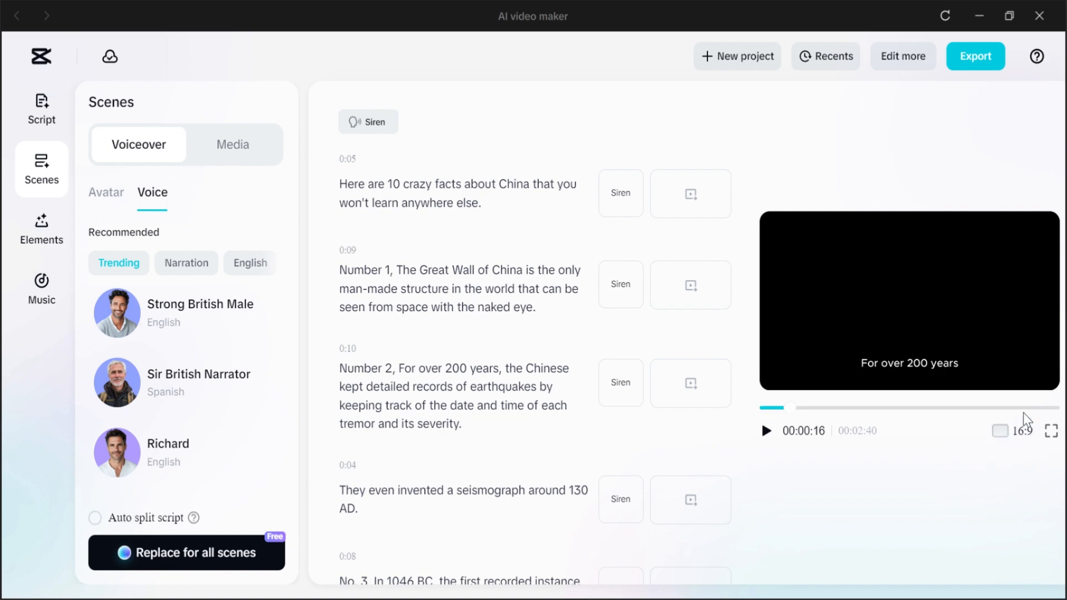
{"action": "left_click", "coordinate": [1005, 438]}
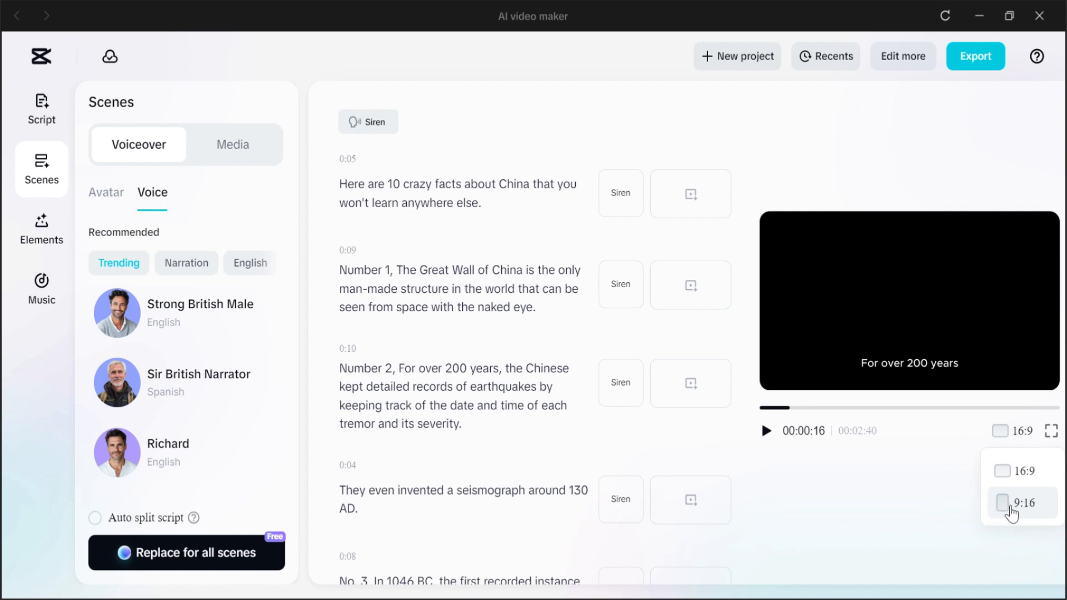
{"action": "left_click", "coordinate": [1013, 502]}
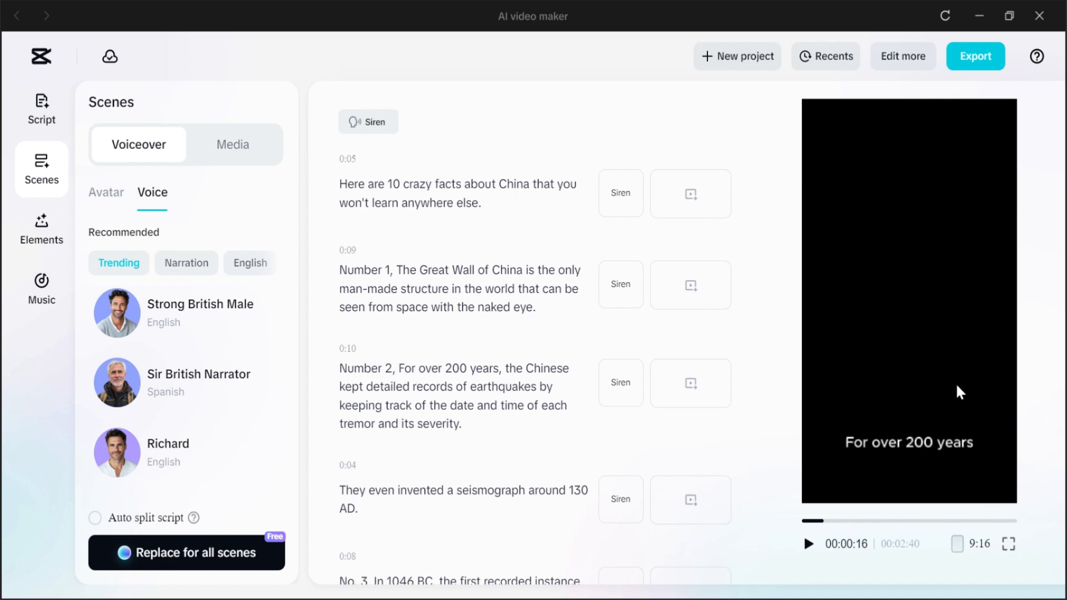
{"action": "left_click", "coordinate": [961, 553]}
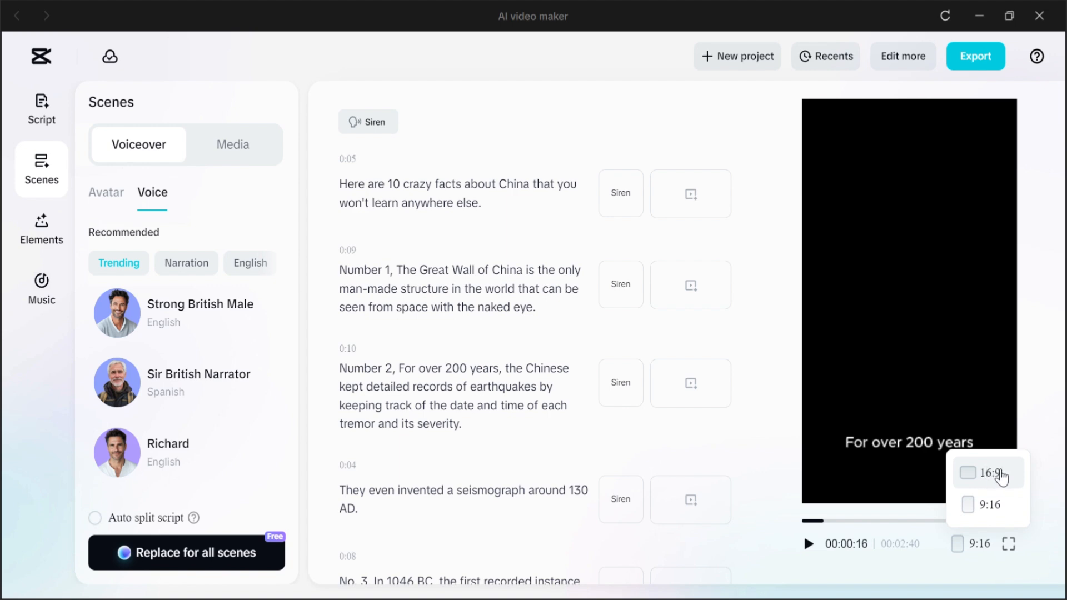
{"action": "left_click", "coordinate": [979, 506]}
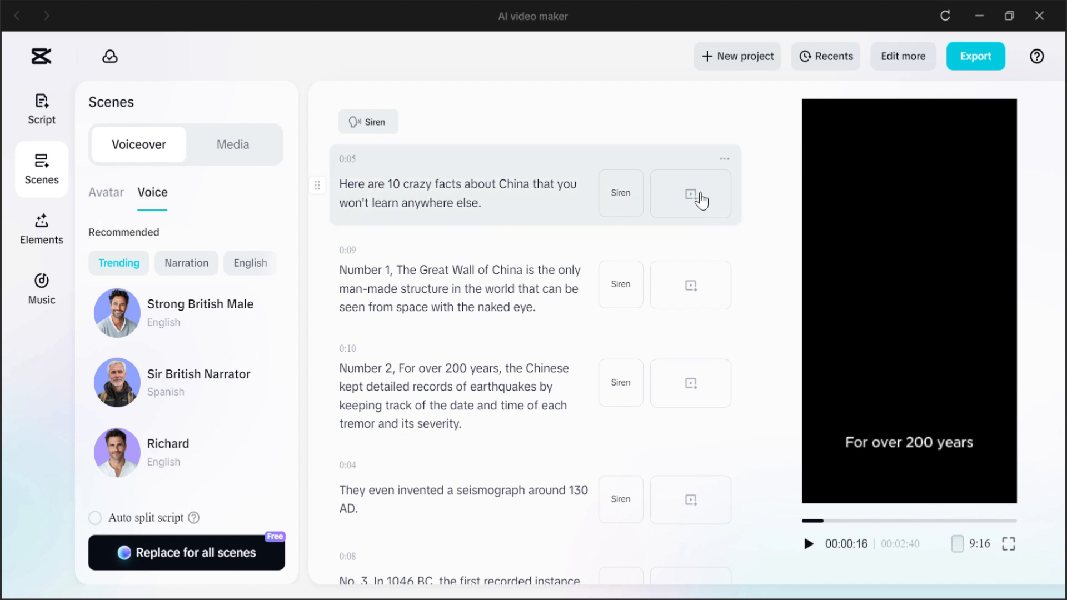
{"action": "left_click", "coordinate": [676, 209]}
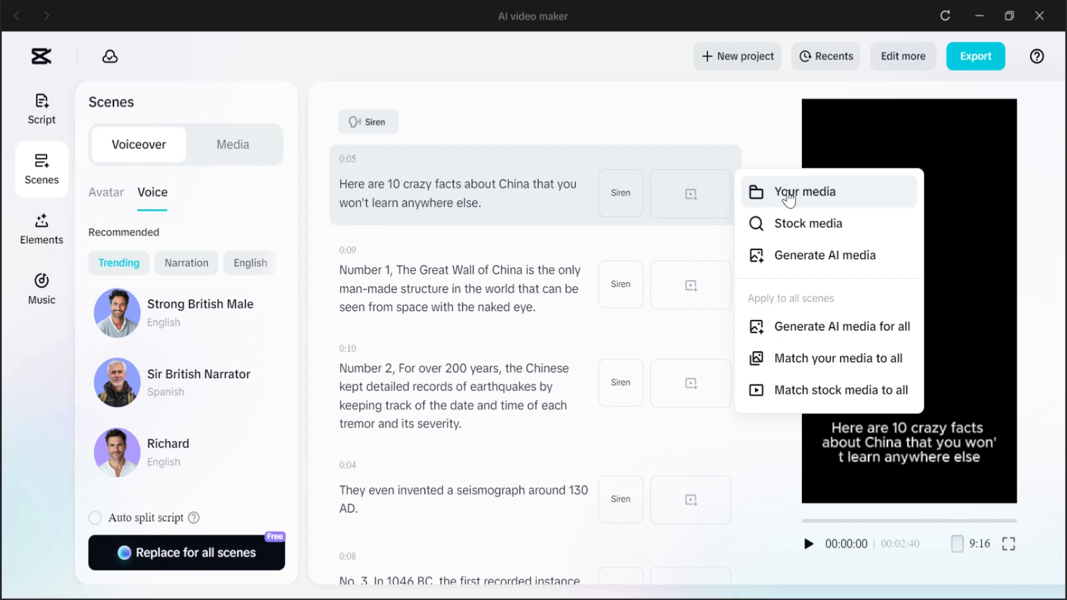
{"action": "left_click", "coordinate": [794, 196]}
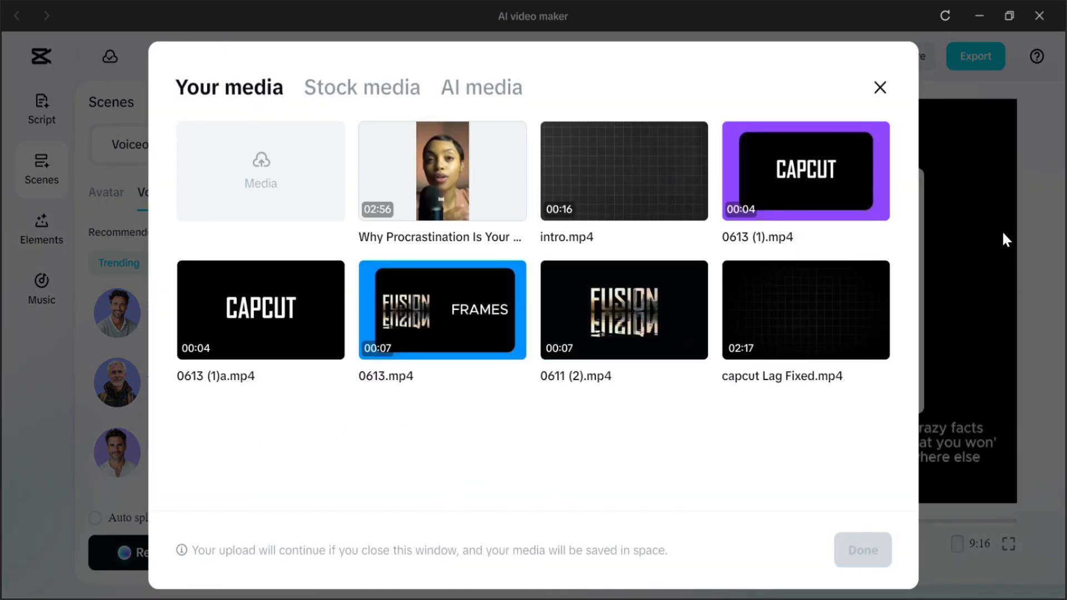
{"action": "left_click", "coordinate": [880, 87]}
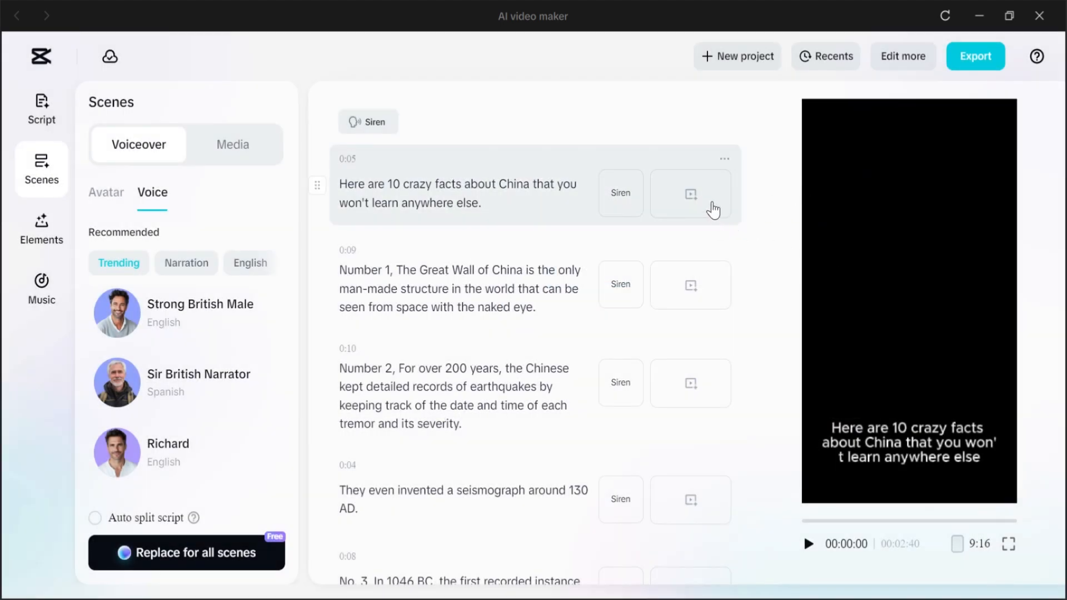
Step: Generate AI media for all scenes in the Realistic Film style at 9:16
{"action": "left_click", "coordinate": [713, 210]}
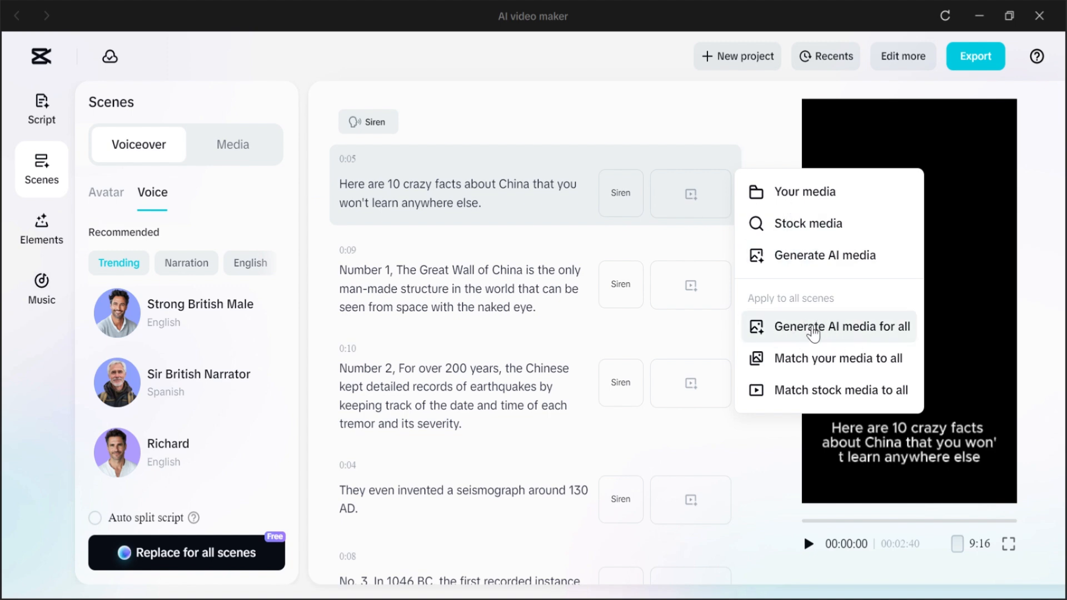
{"action": "left_click", "coordinate": [815, 333]}
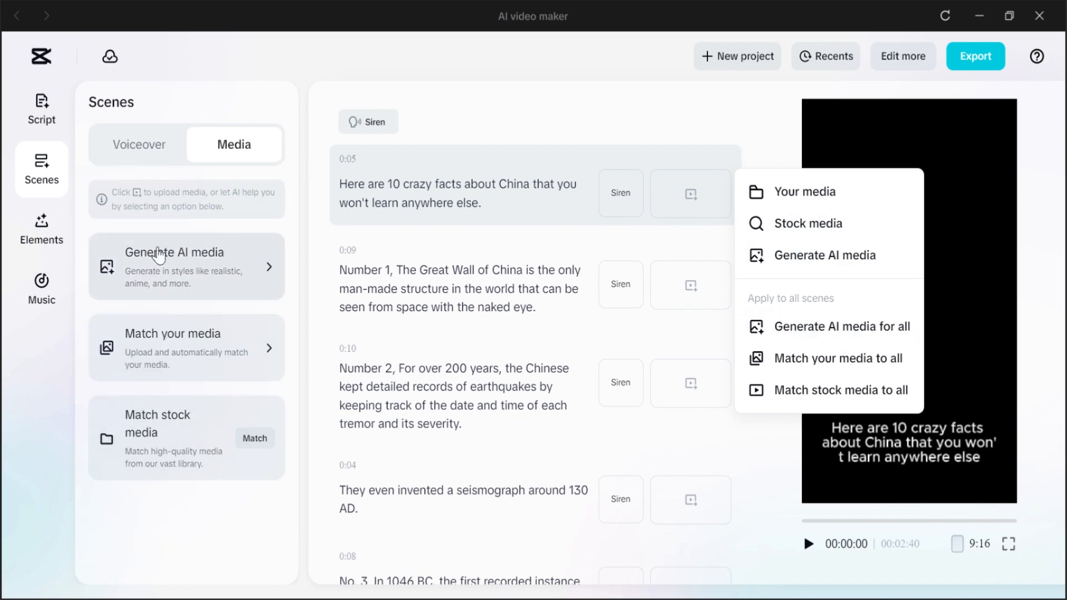
{"action": "left_click", "coordinate": [187, 283]}
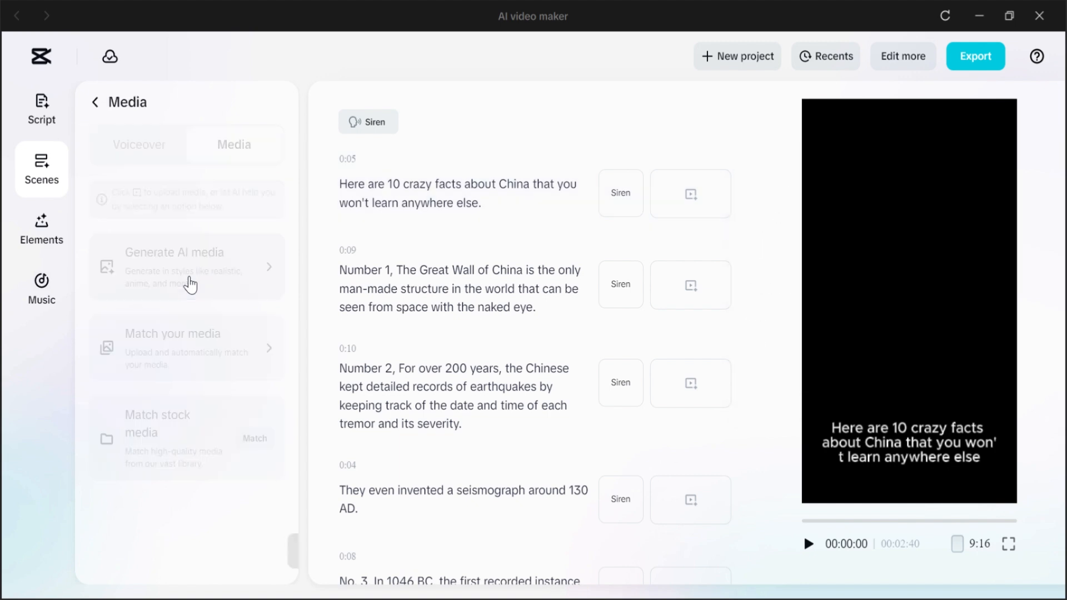
{"action": "scroll", "coordinate": [122, 372], "scroll_direction": "up", "scroll_amount": 2}
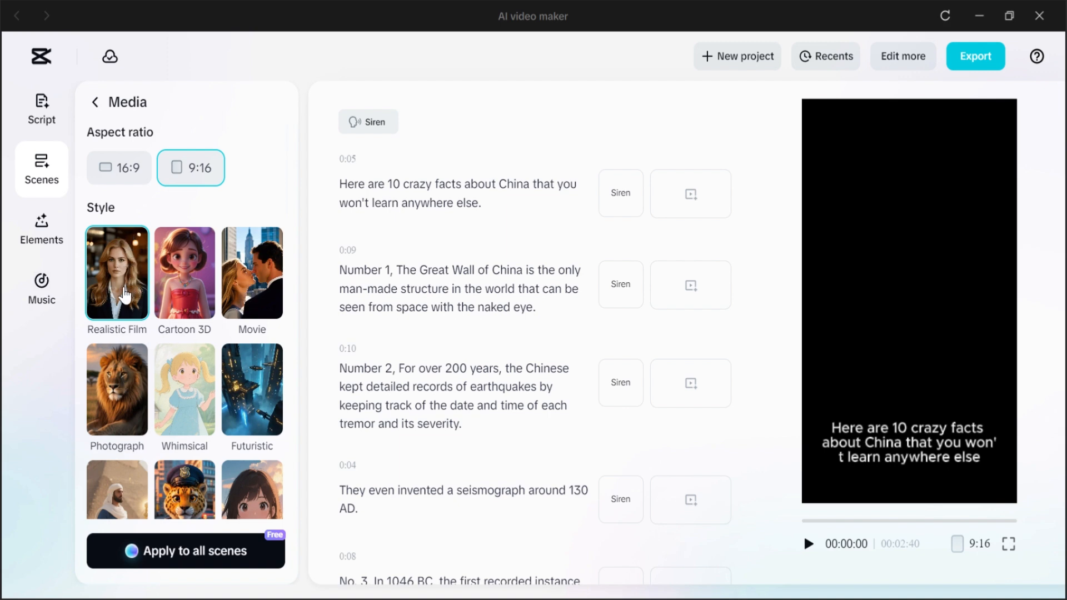
{"action": "scroll", "coordinate": [245, 334], "scroll_direction": "down", "scroll_amount": 10}
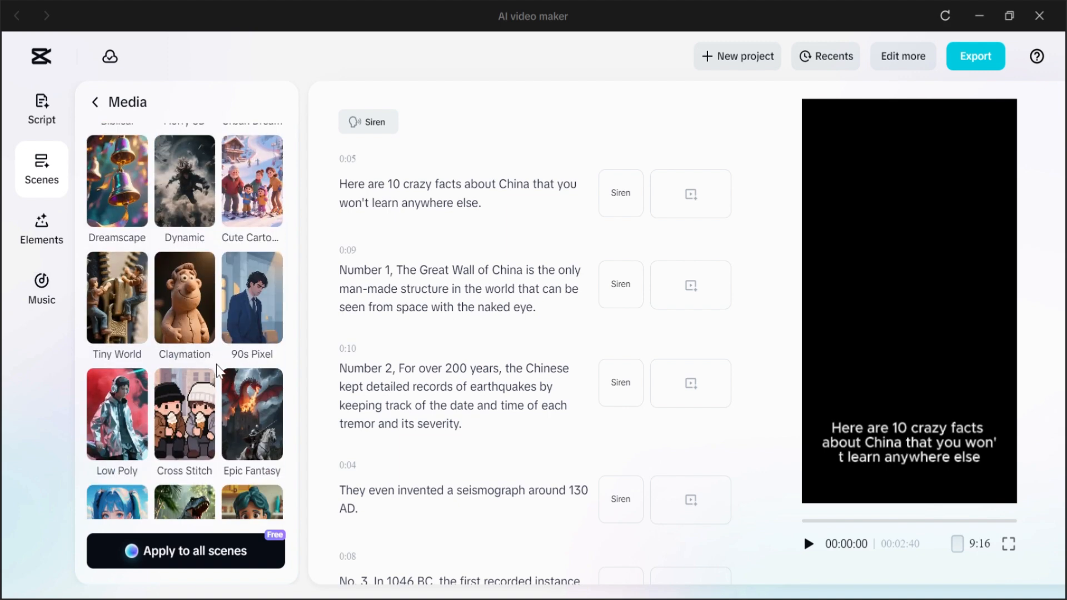
{"action": "scroll", "coordinate": [219, 369], "scroll_direction": "up", "scroll_amount": 5}
{"action": "scroll", "coordinate": [219, 369], "scroll_direction": "down", "scroll_amount": 8}
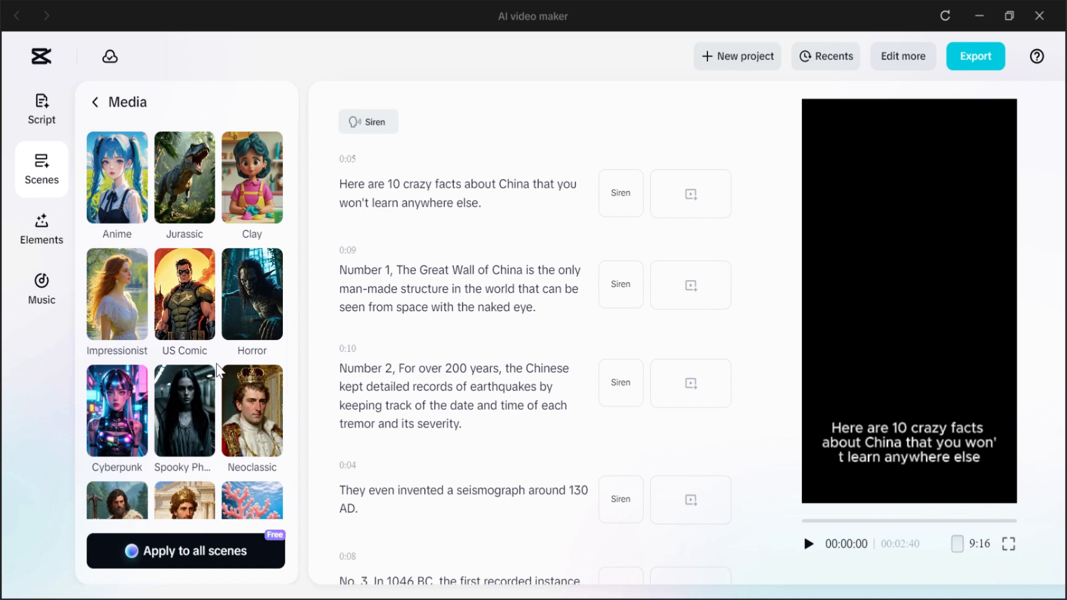
{"action": "scroll", "coordinate": [218, 370], "scroll_direction": "up", "scroll_amount": 13}
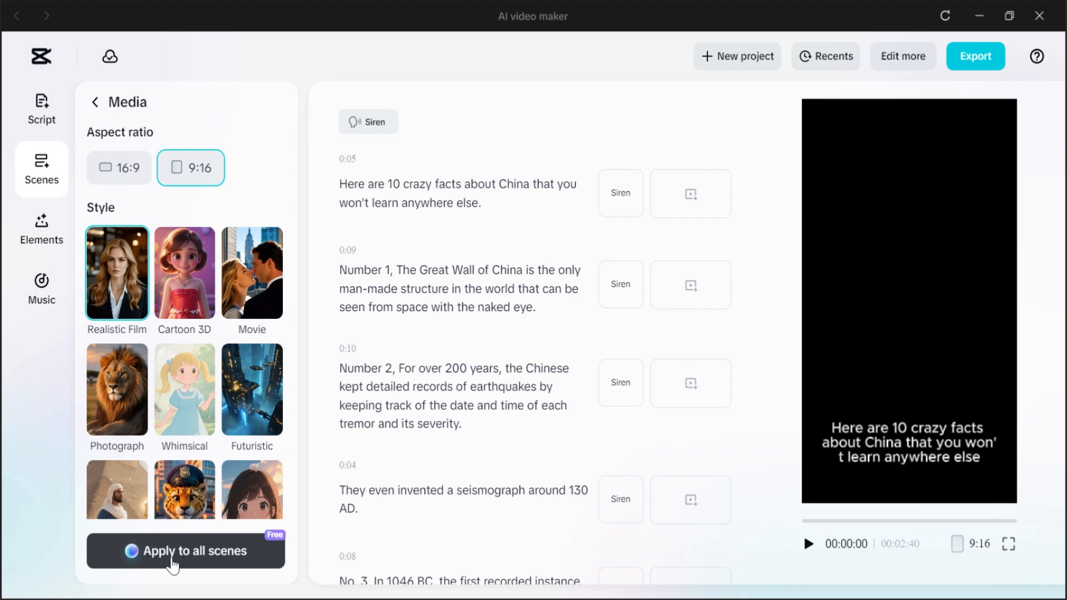
{"action": "left_click", "coordinate": [173, 563]}
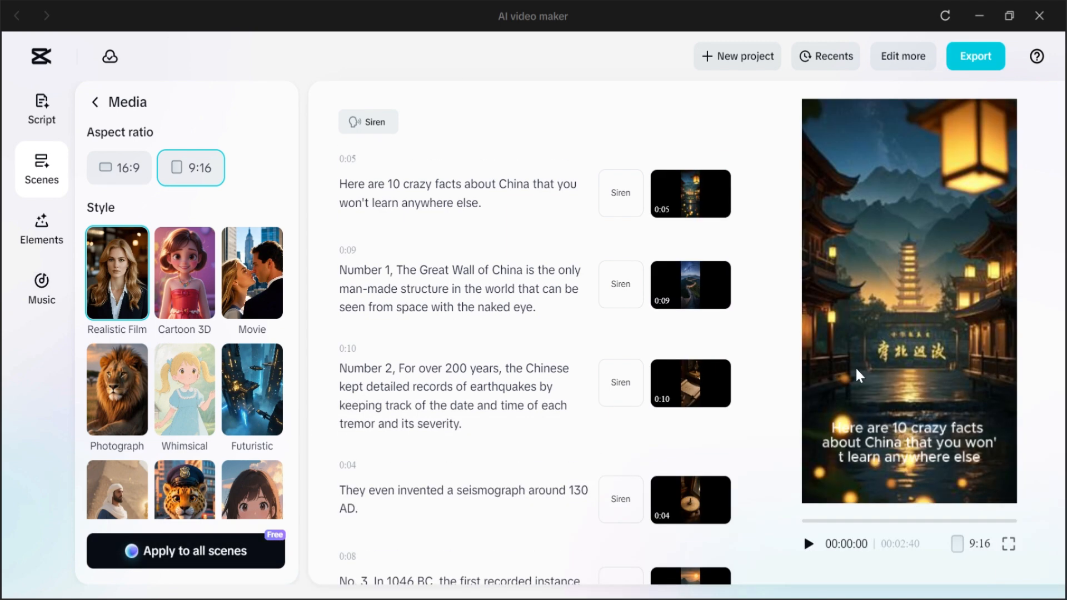
Step: Play the preview, browse the caption templates, and move the caption upward in the preview frame
{"action": "left_click", "coordinate": [809, 543]}
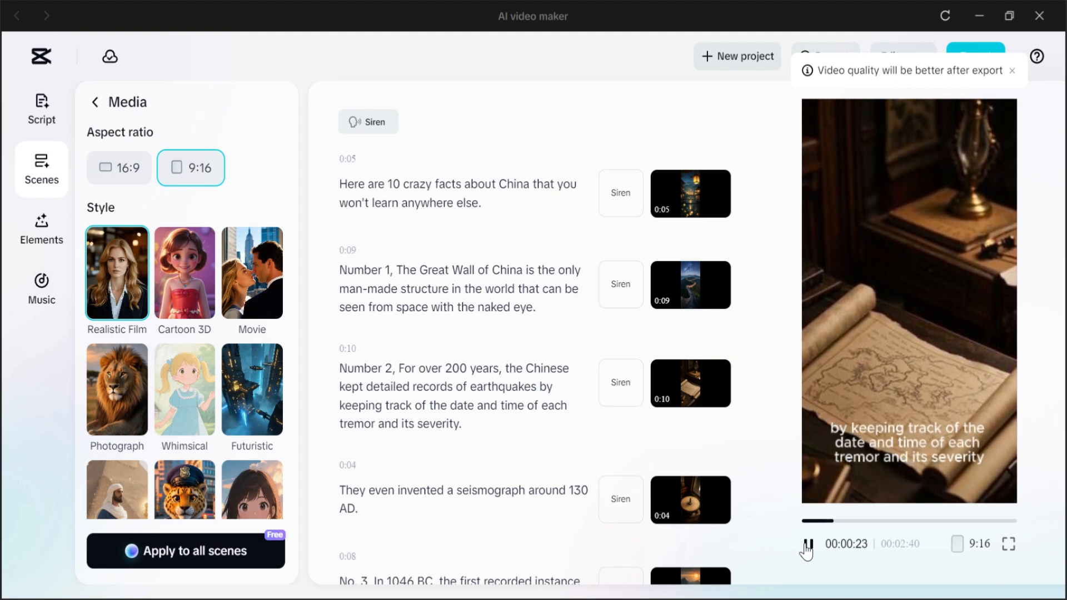
{"action": "left_click", "coordinate": [807, 548]}
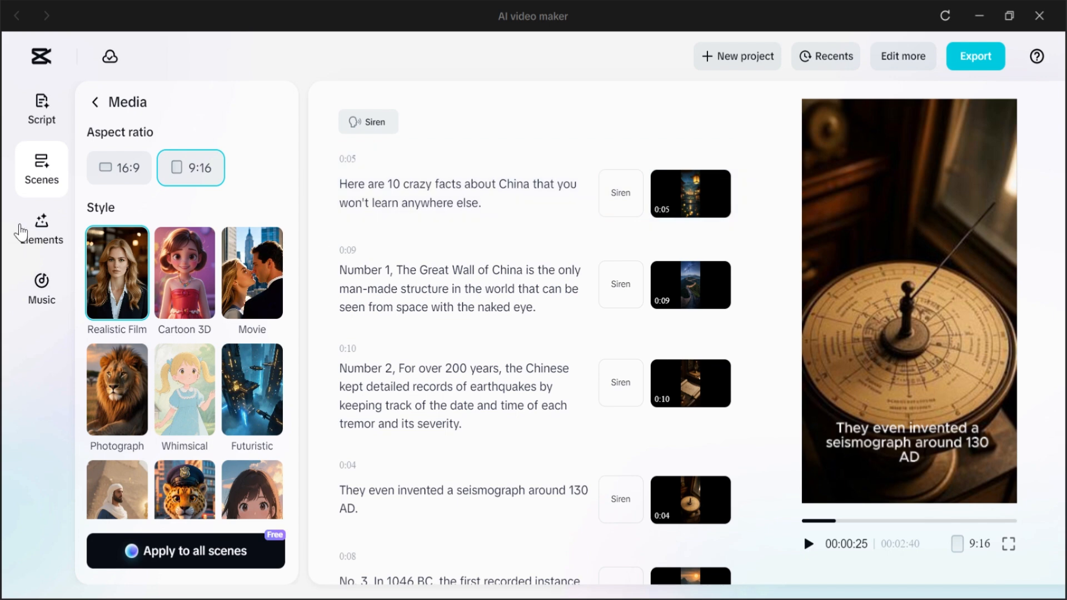
{"action": "left_click", "coordinate": [49, 225]}
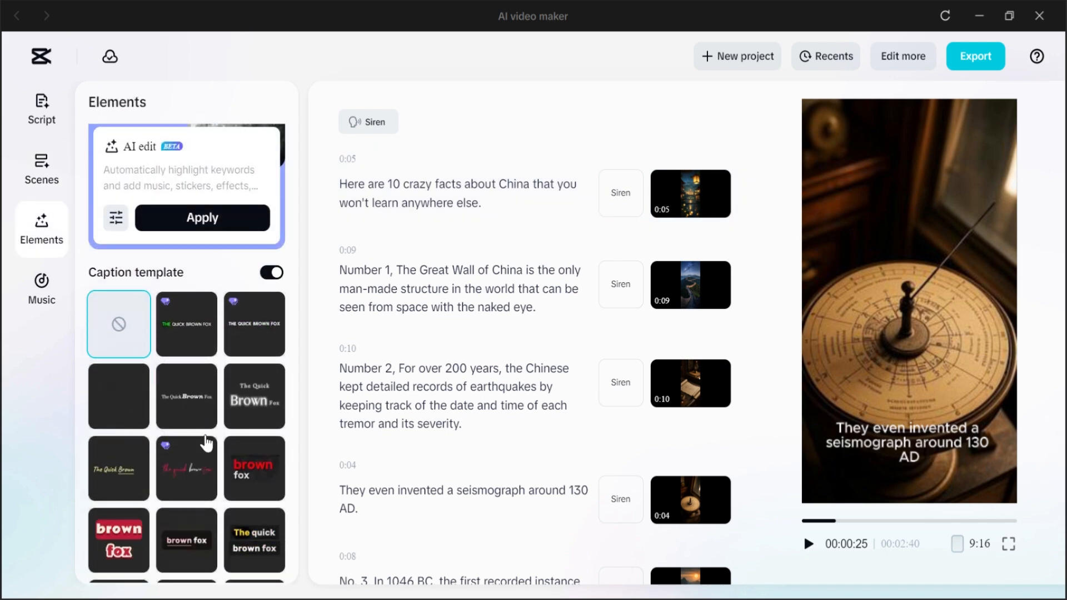
{"action": "scroll", "coordinate": [216, 411], "scroll_direction": "down", "scroll_amount": 2}
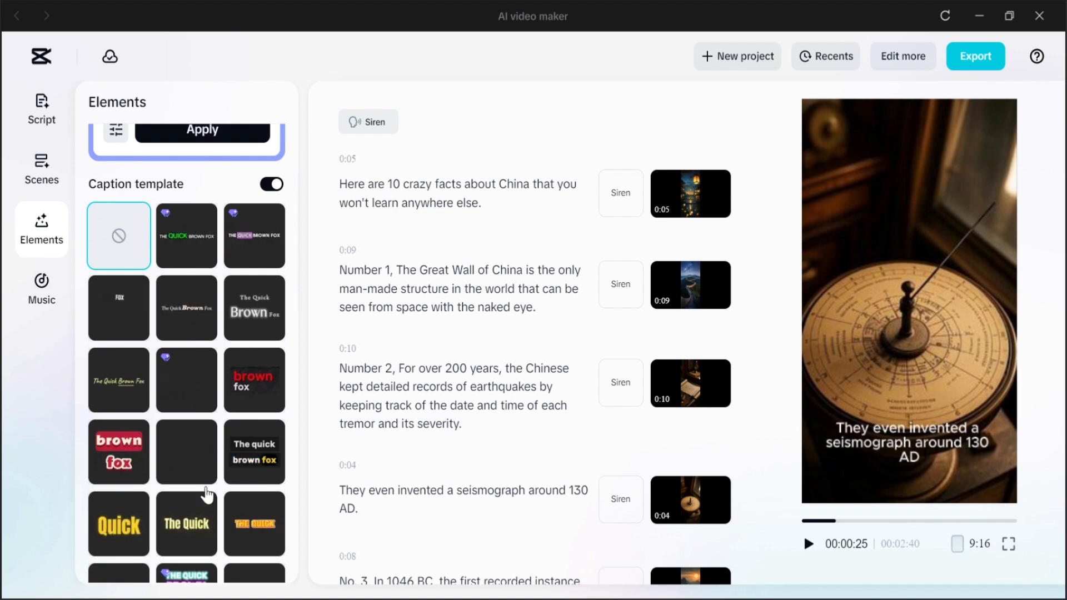
{"action": "scroll", "coordinate": [214, 470], "scroll_direction": "down", "scroll_amount": 3}
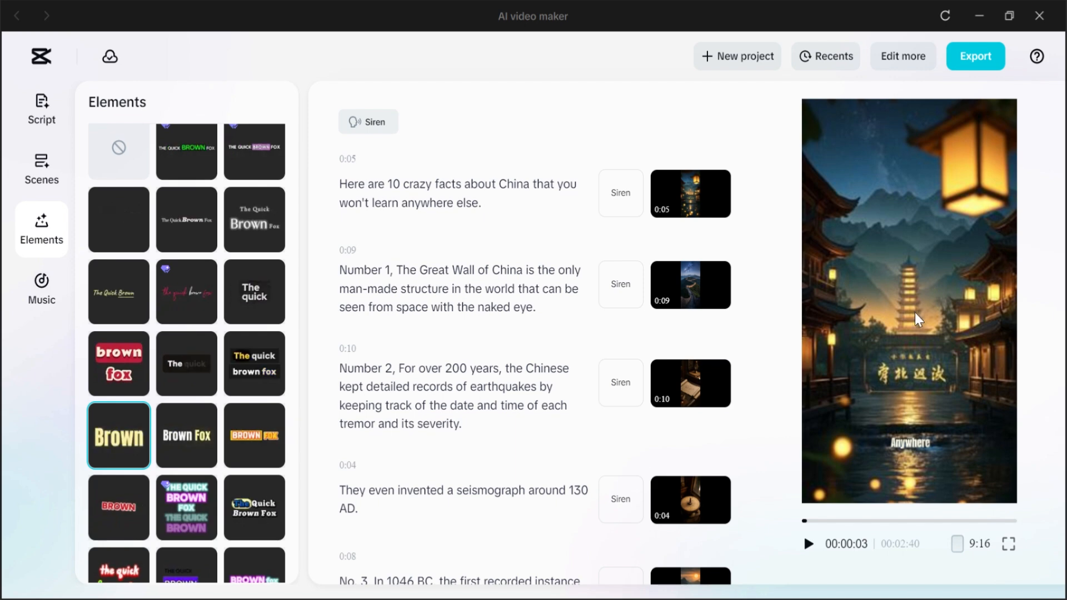
{"action": "left_click_drag", "start_coordinate": [907, 444], "coordinate": [903, 352]}
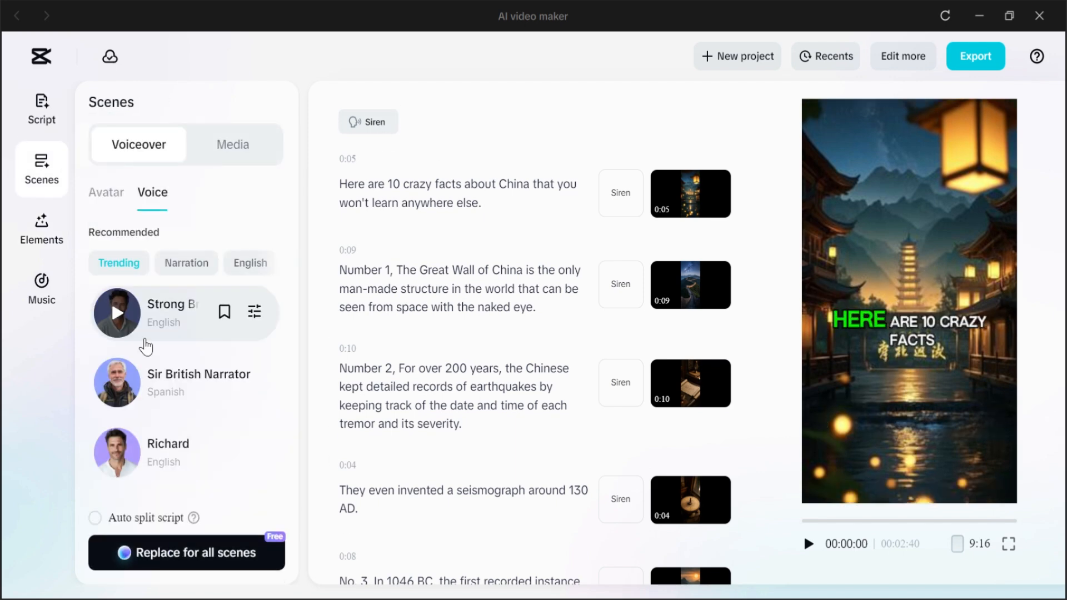
{"action": "scroll", "coordinate": [146, 347], "scroll_direction": "up", "scroll_amount": 2}
Step: Regenerate the voiceover for all scenes with the Strong British Male voice and play the preview
{"action": "left_click", "coordinate": [183, 403]}
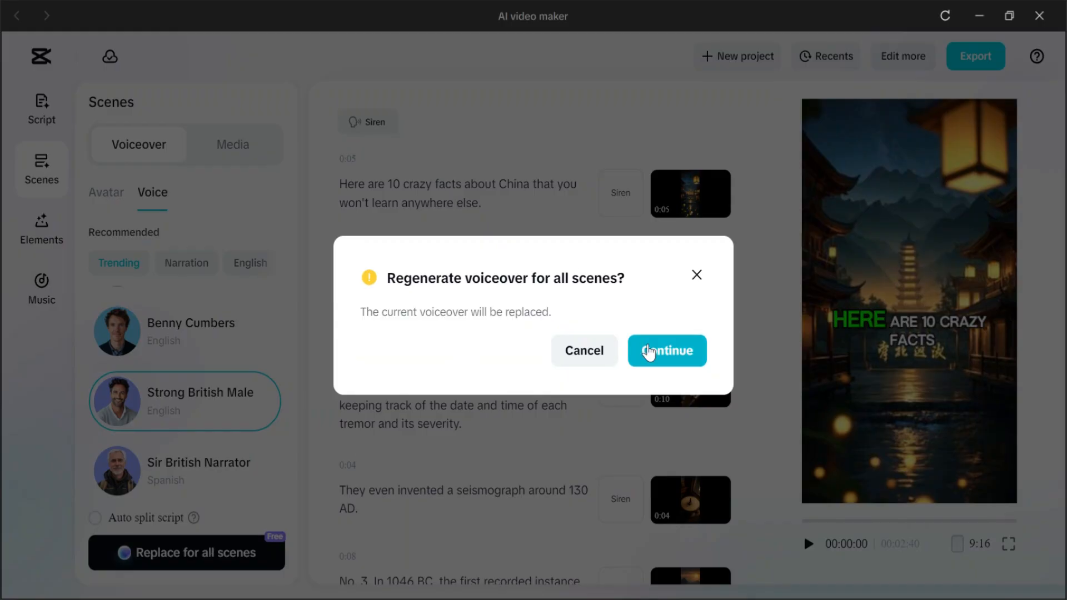
{"action": "left_click", "coordinate": [667, 351]}
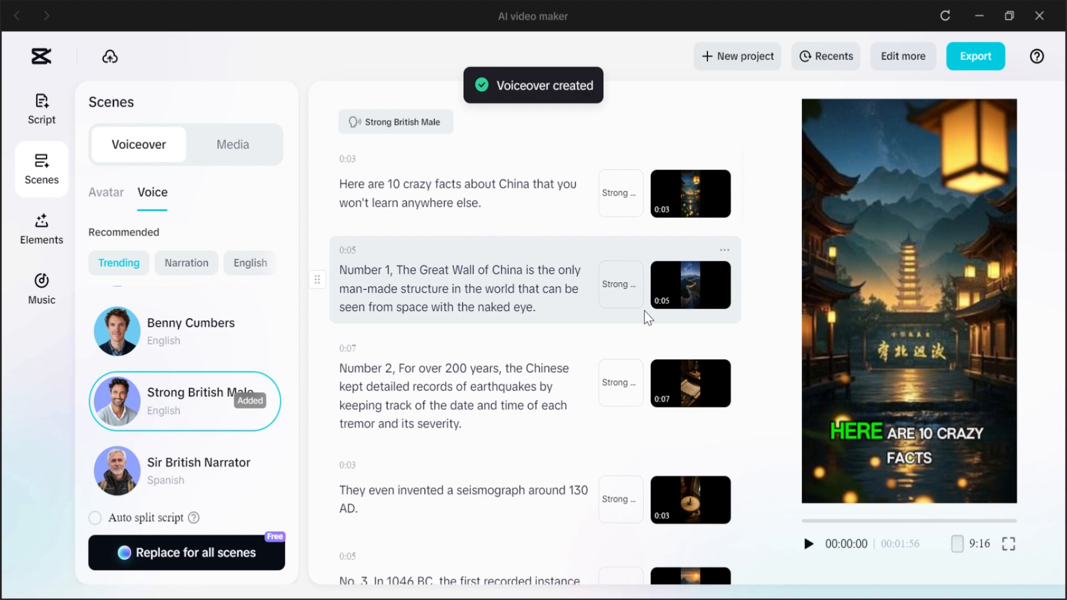
{"action": "left_click", "coordinate": [809, 545]}
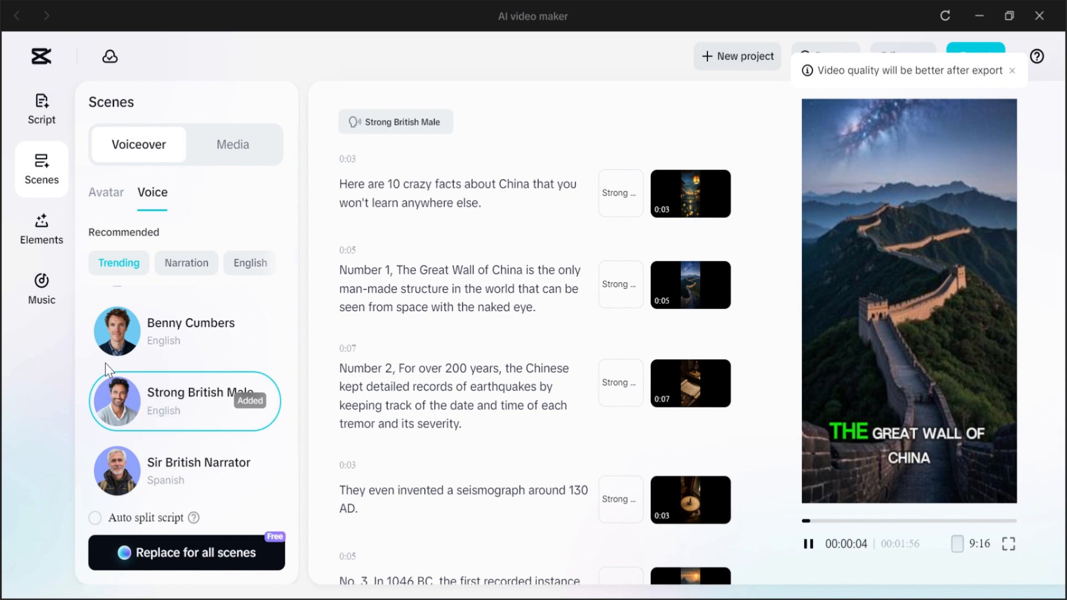
{"action": "left_click", "coordinate": [44, 236]}
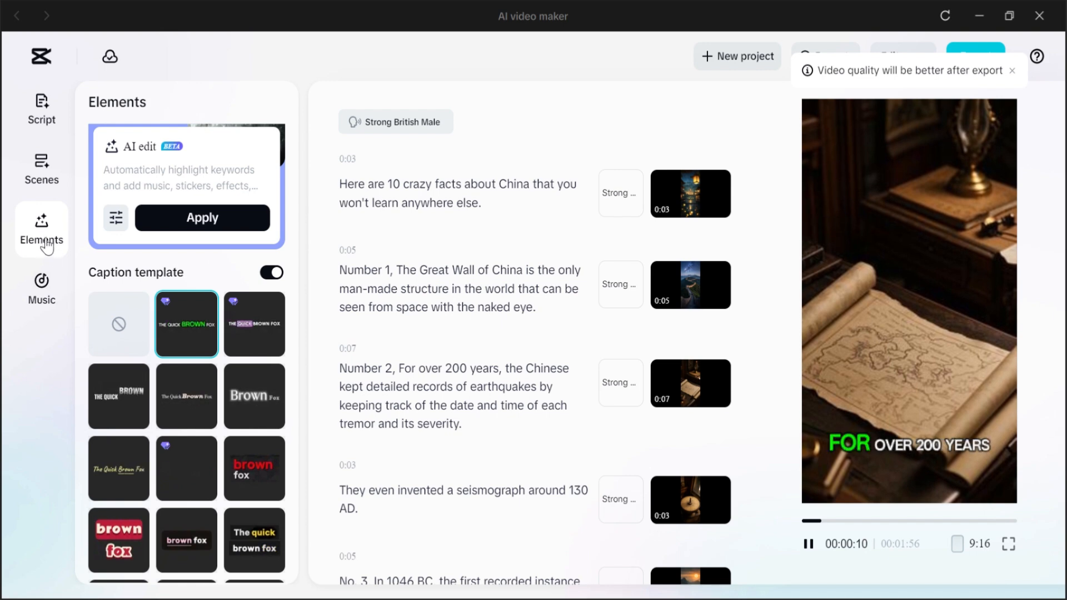
Step: Search the music library for background music, preview tracks, and add Background Music(815729) as the video's soundtrack
{"action": "left_click", "coordinate": [48, 294]}
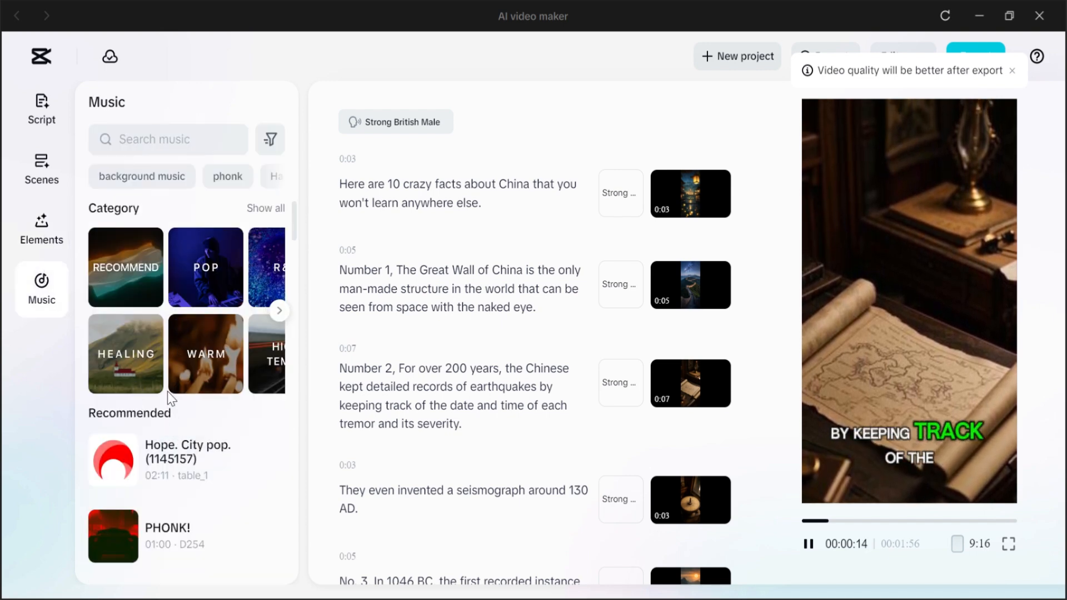
{"action": "left_click", "coordinate": [178, 182]}
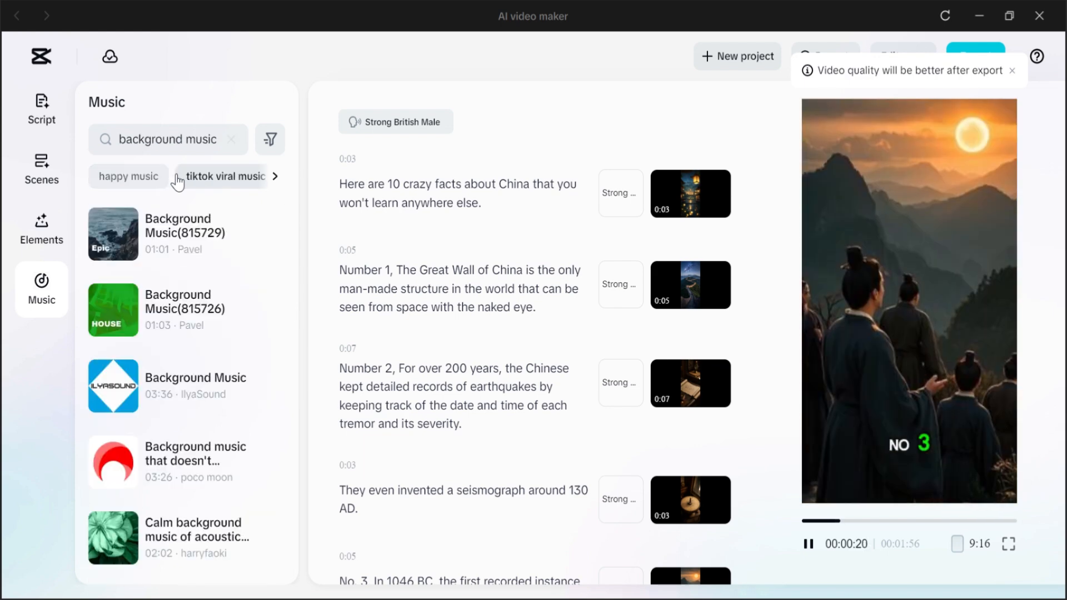
{"action": "left_click", "coordinate": [113, 235]}
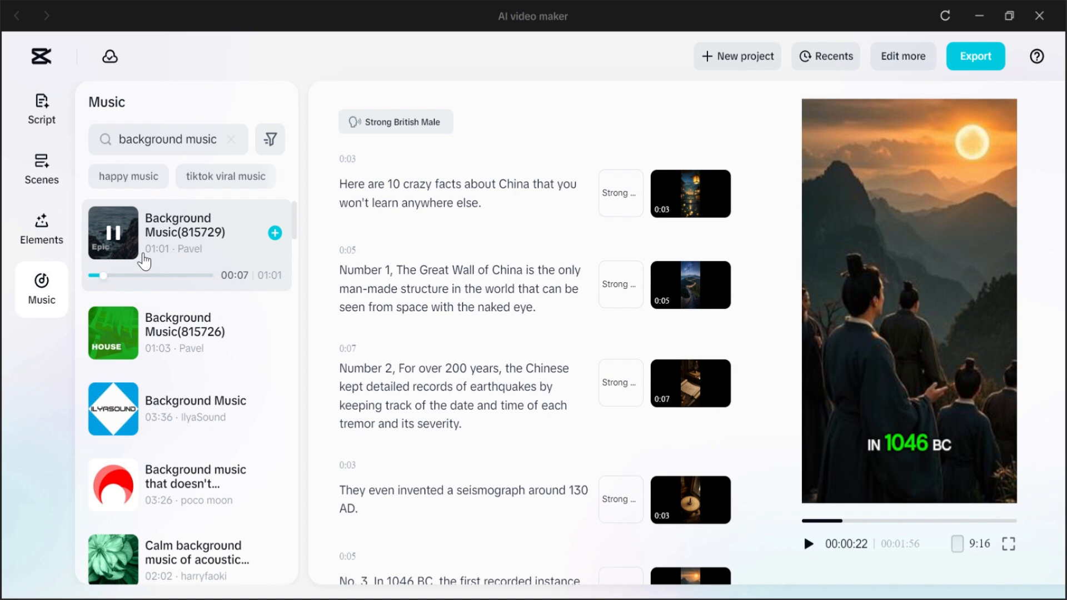
{"action": "left_click", "coordinate": [133, 562]}
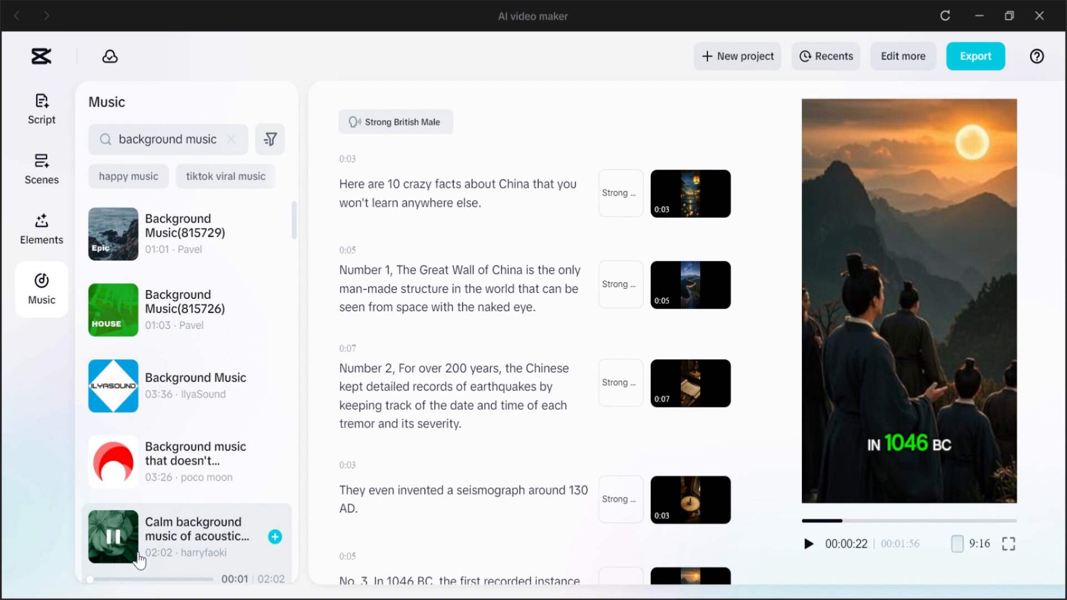
{"action": "left_click", "coordinate": [275, 239]}
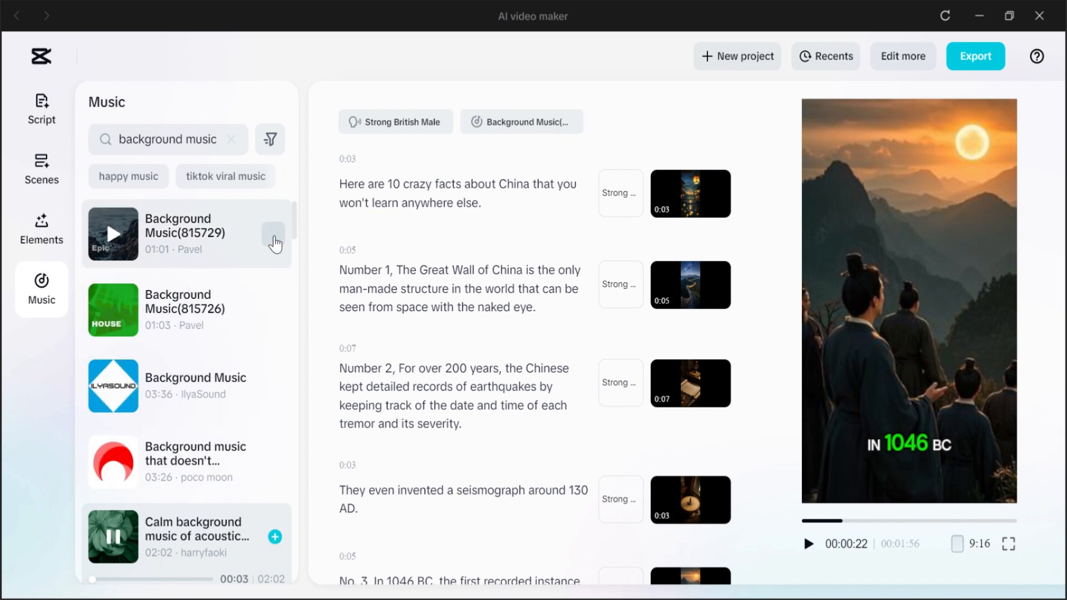
{"action": "left_click", "coordinate": [274, 234]}
{"action": "left_click_drag", "start_coordinate": [250, 297], "coordinate": [227, 289]}
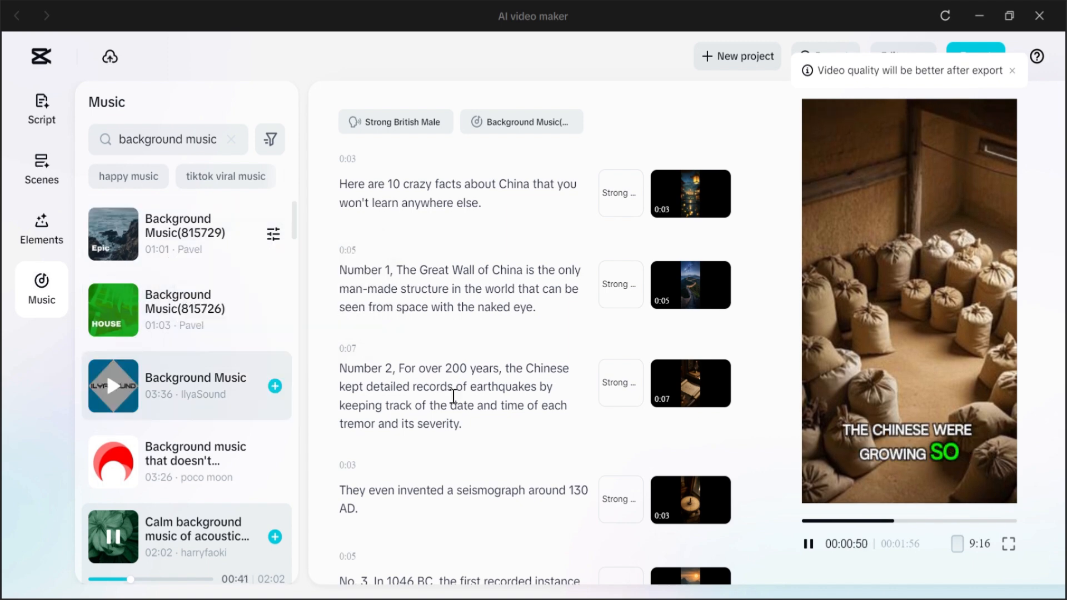
{"action": "left_click", "coordinate": [1013, 72]}
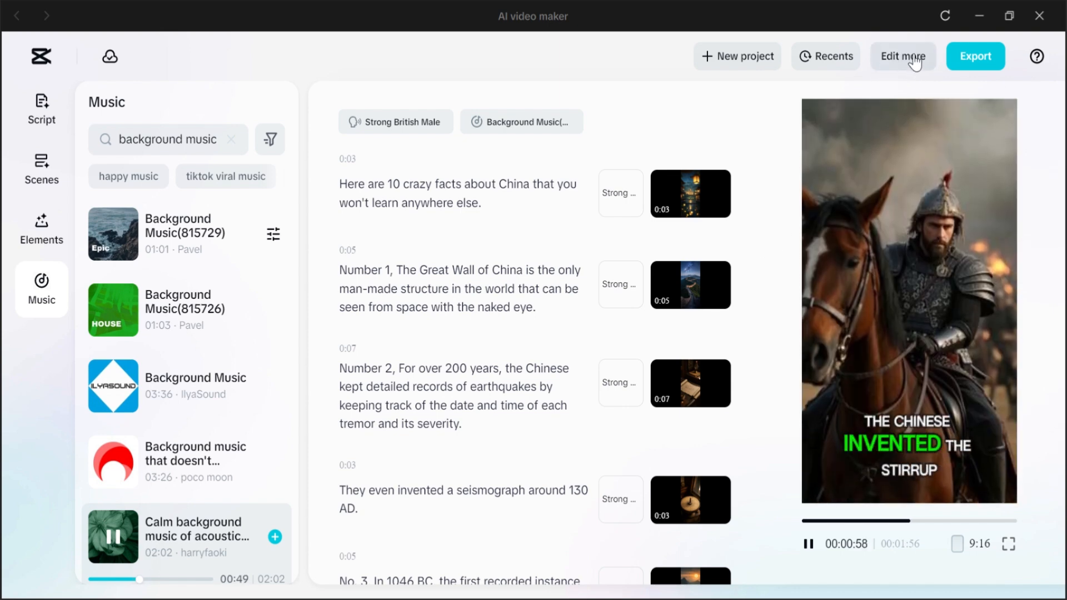
{"action": "left_click", "coordinate": [809, 544]}
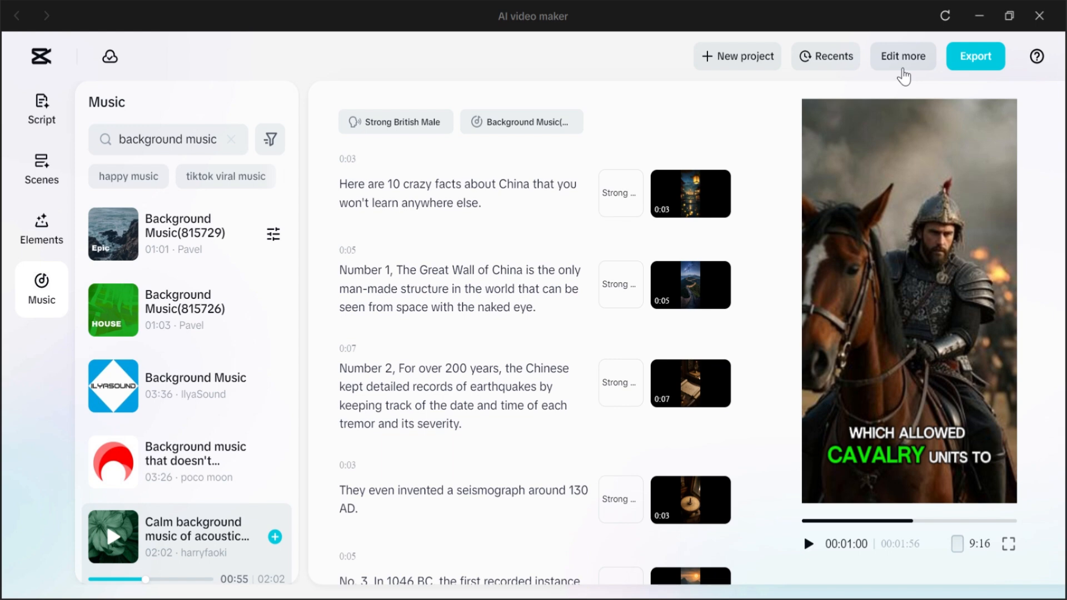
Step: Export the video as historical facts about china with Recommended quality, 720p, mp4 and 24fps
{"action": "left_click", "coordinate": [977, 60]}
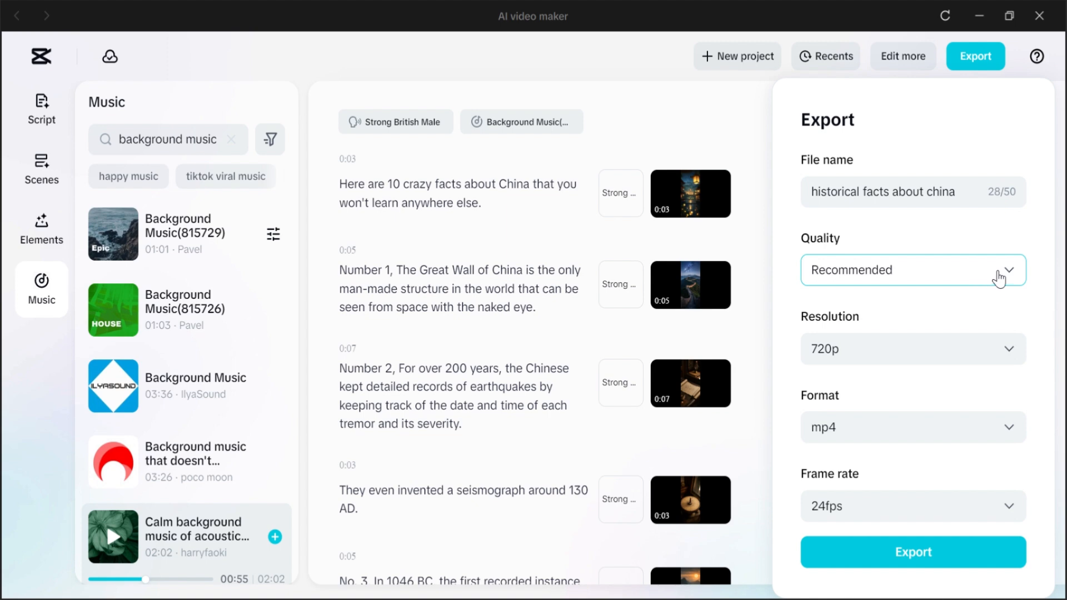
{"action": "left_click", "coordinate": [999, 279]}
{"action": "left_click", "coordinate": [997, 284]}
{"action": "left_click", "coordinate": [1004, 351]}
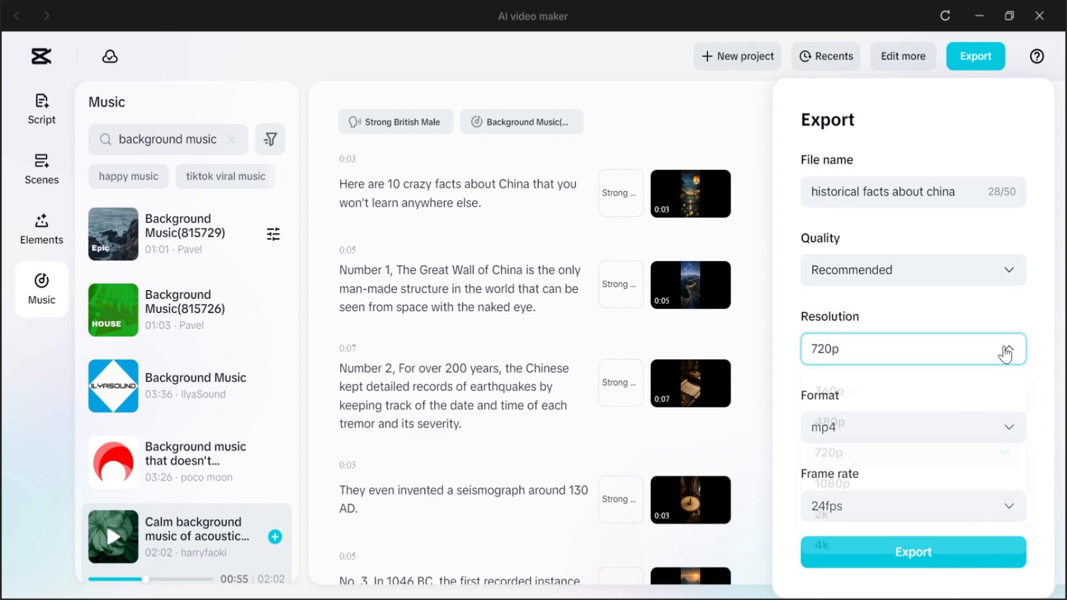
{"action": "left_click", "coordinate": [1005, 354]}
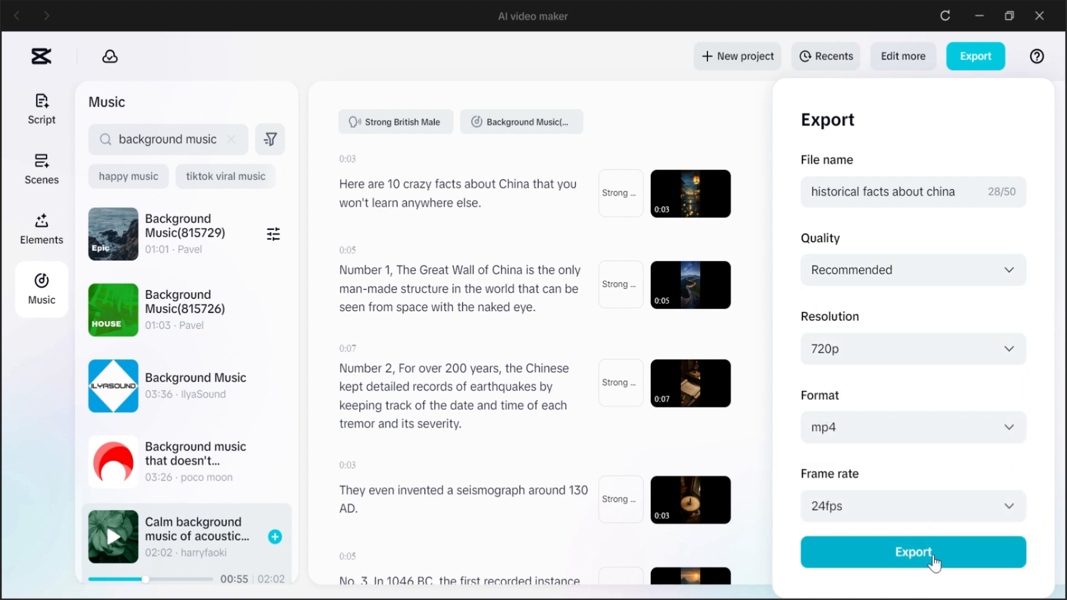
{"action": "left_click", "coordinate": [932, 560]}
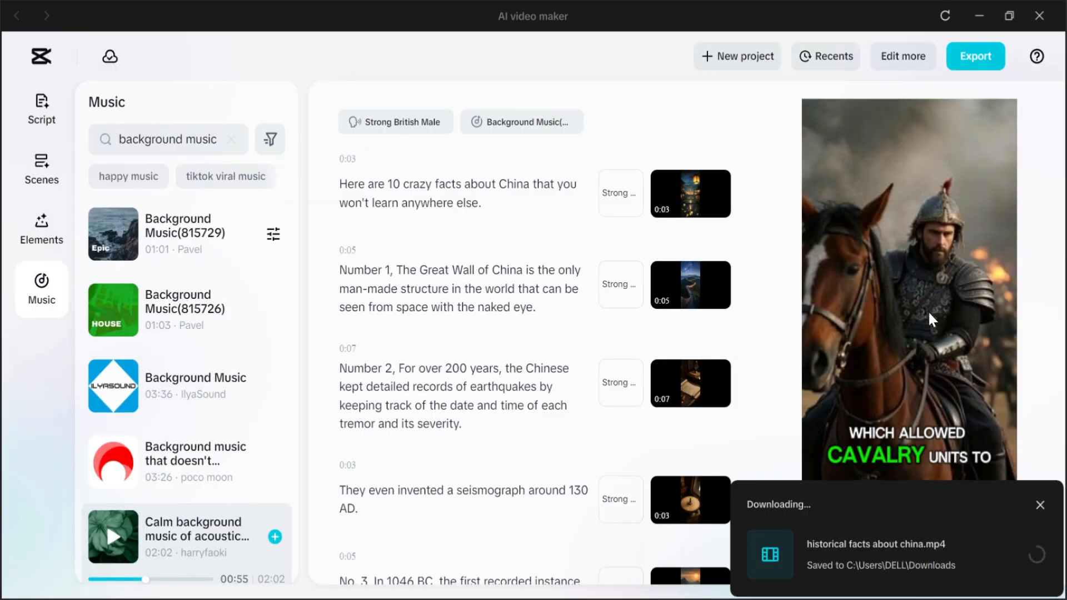
Step: Open the project in the full editor and inspect its voiceover, video and caption tracks and the caption list
{"action": "left_click", "coordinate": [901, 62]}
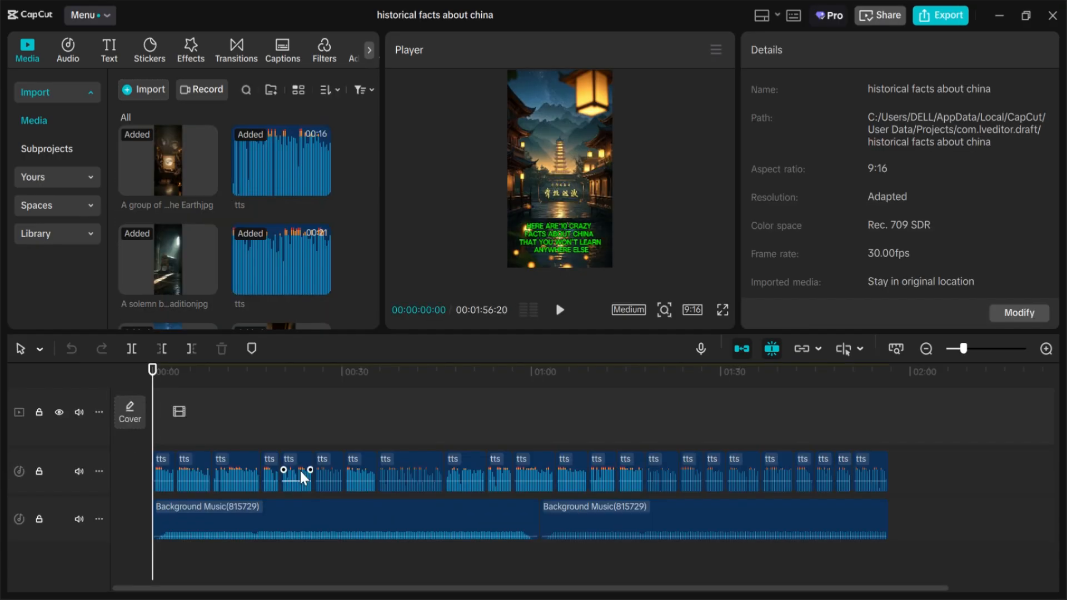
{"action": "left_click", "coordinate": [303, 478]}
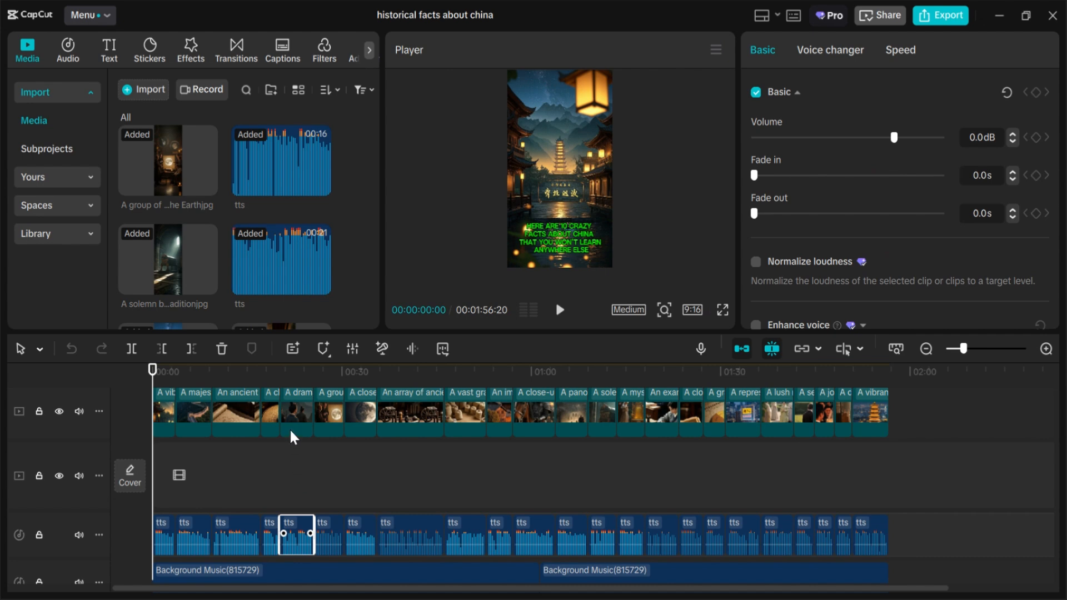
{"action": "left_click", "coordinate": [431, 419]}
{"action": "scroll", "coordinate": [432, 434], "scroll_direction": "up", "scroll_amount": 3}
{"action": "left_click", "coordinate": [428, 446]}
{"action": "left_click", "coordinate": [889, 172]}
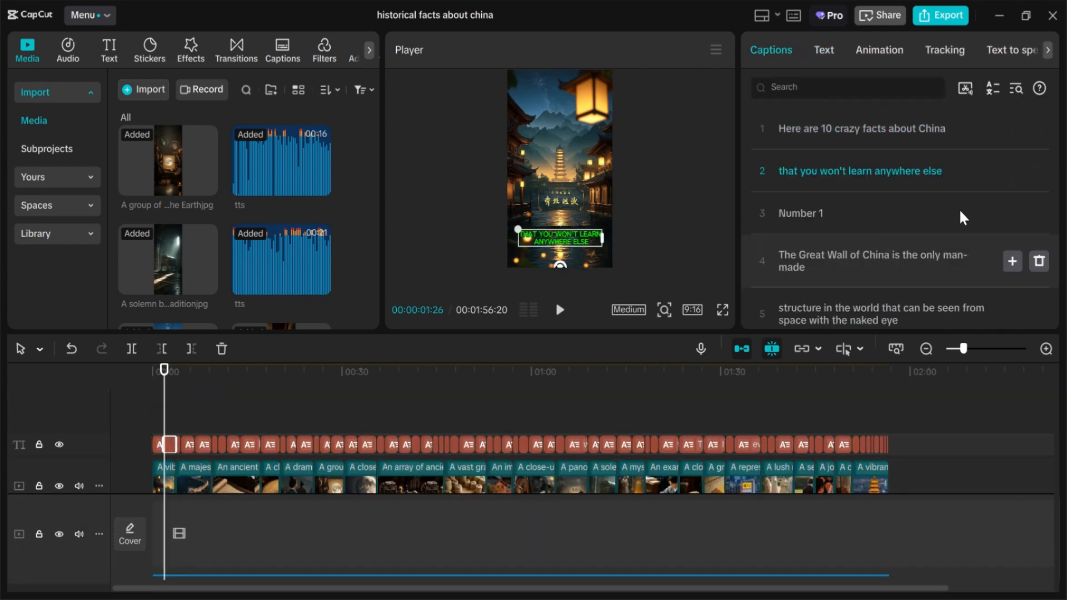
{"action": "left_click", "coordinate": [945, 259]}
{"action": "left_click", "coordinate": [885, 53]}
{"action": "scroll", "coordinate": [398, 456], "scroll_direction": "down", "scroll_amount": 3}
{"action": "left_click", "coordinate": [824, 50]}
Step: Export the project from the editor at 1080p in mp4
{"action": "left_click", "coordinate": [399, 410]}
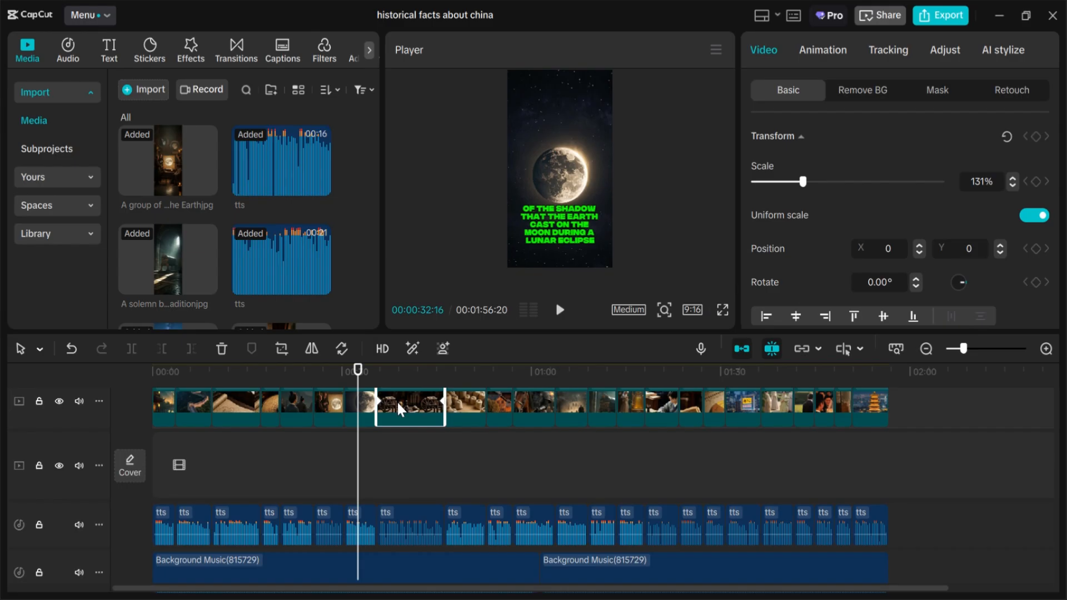
{"action": "left_click", "coordinate": [947, 28]}
{"action": "left_click", "coordinate": [719, 522]}
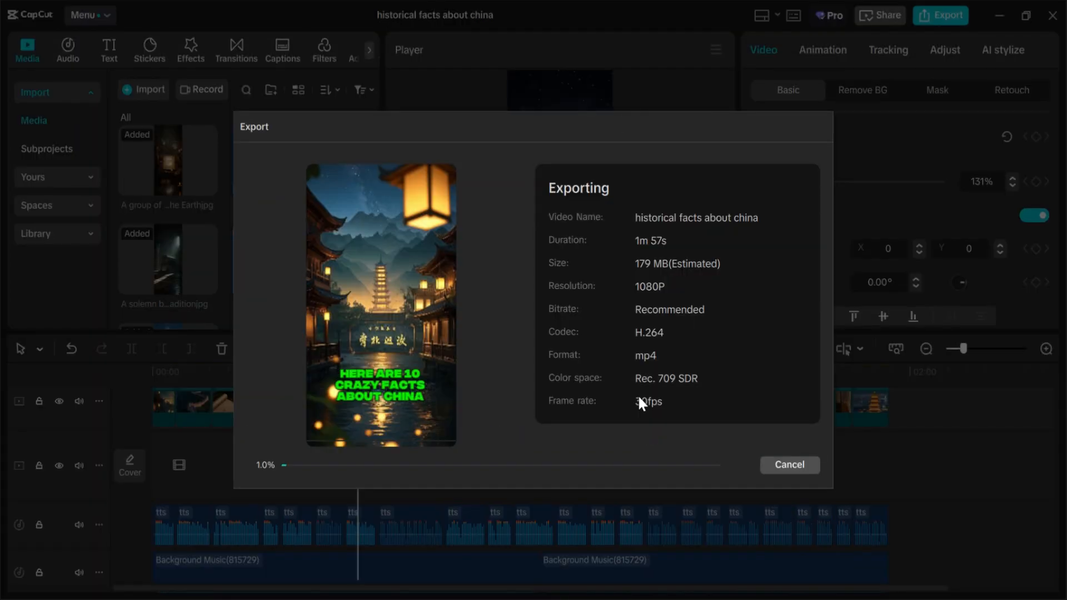